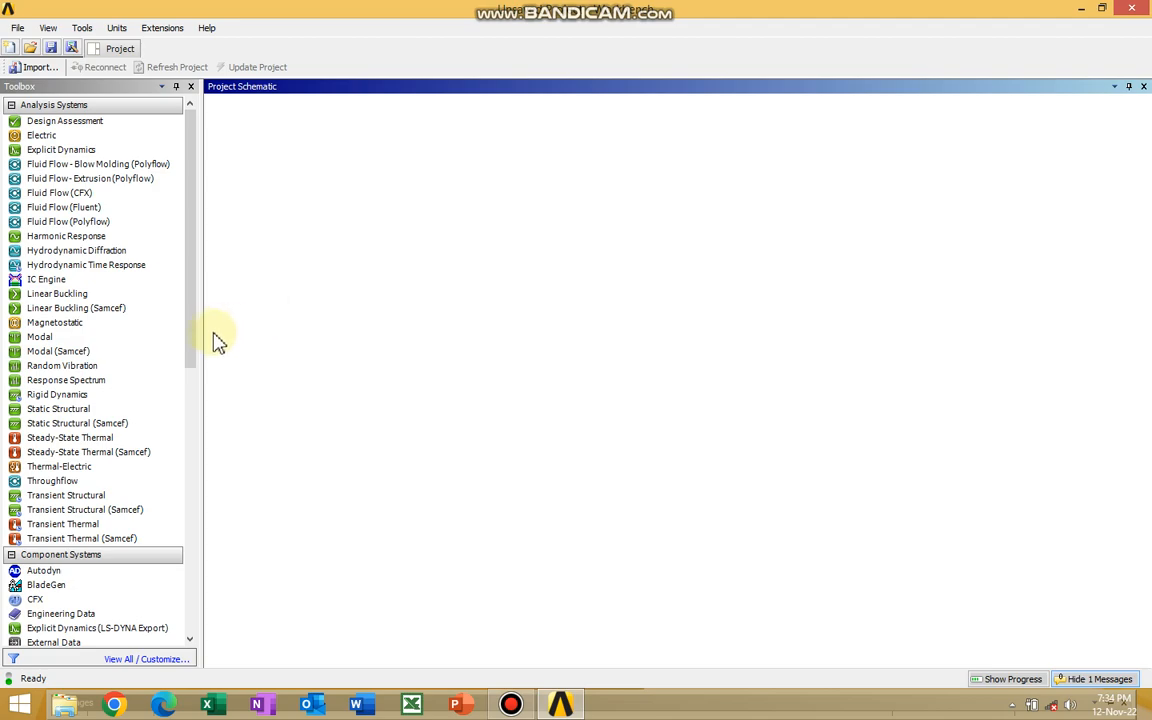
Look through the component systems in the toolbox, including Geometry, Mesh, Fluent and Results, and return to the analysis systems.
drag(193, 339, 206, 473)
click(91, 472)
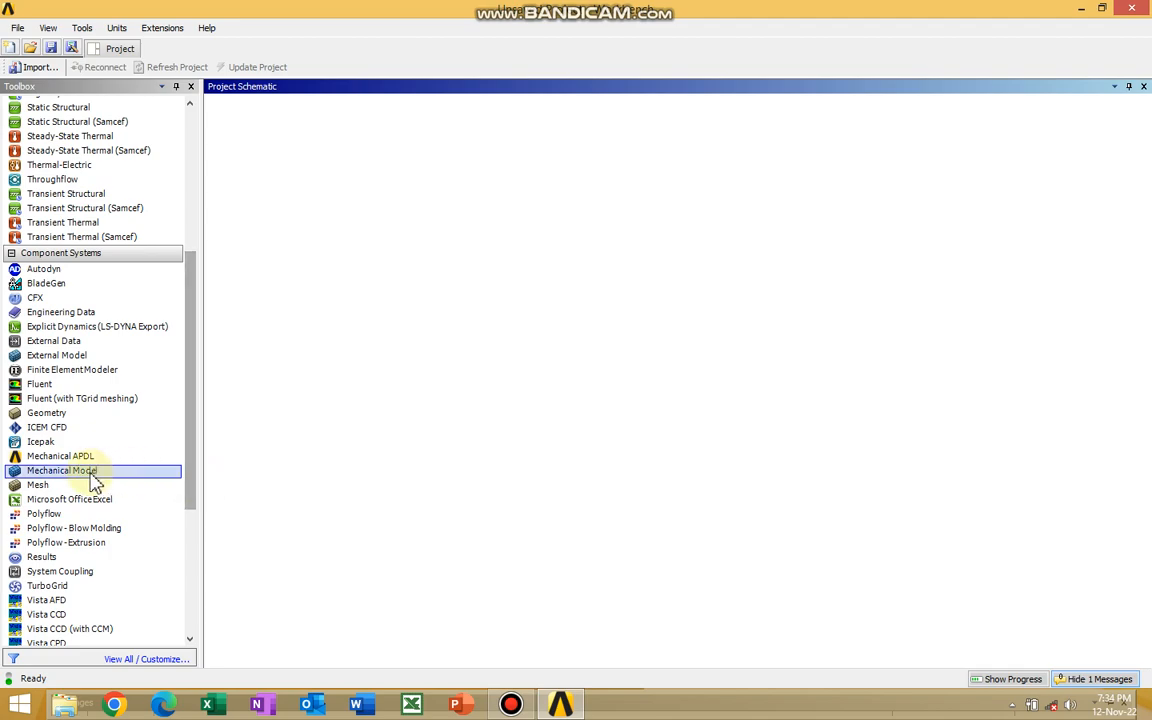
click(50, 416)
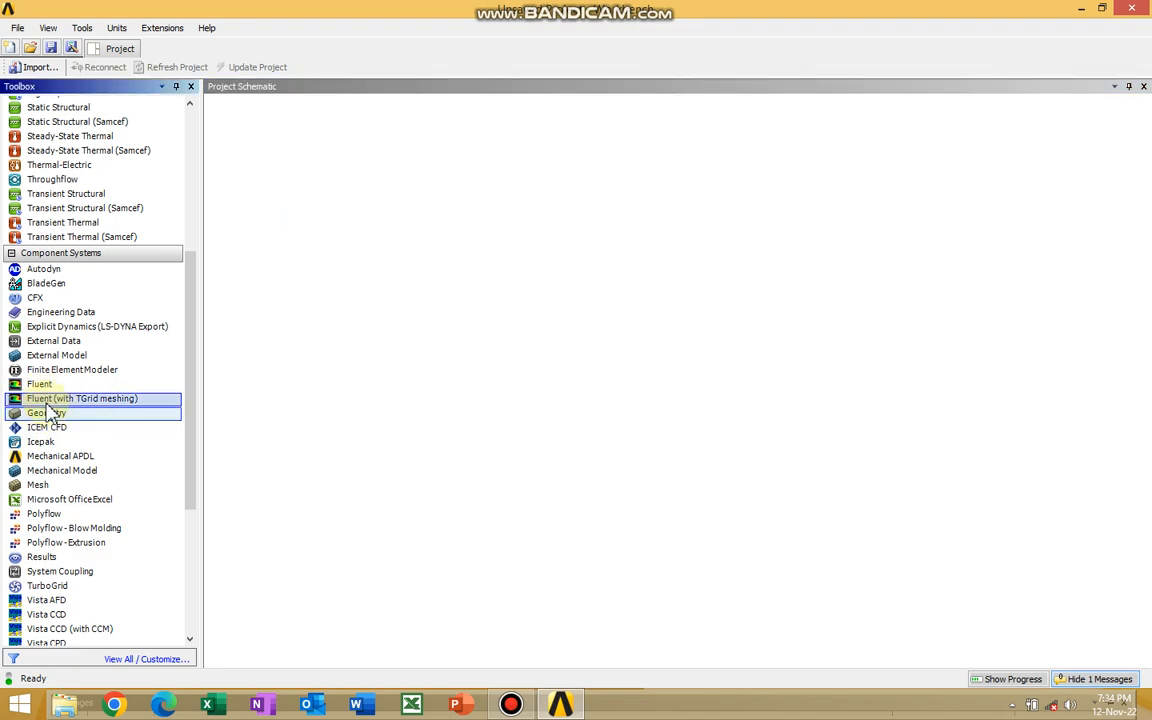
click(55, 473)
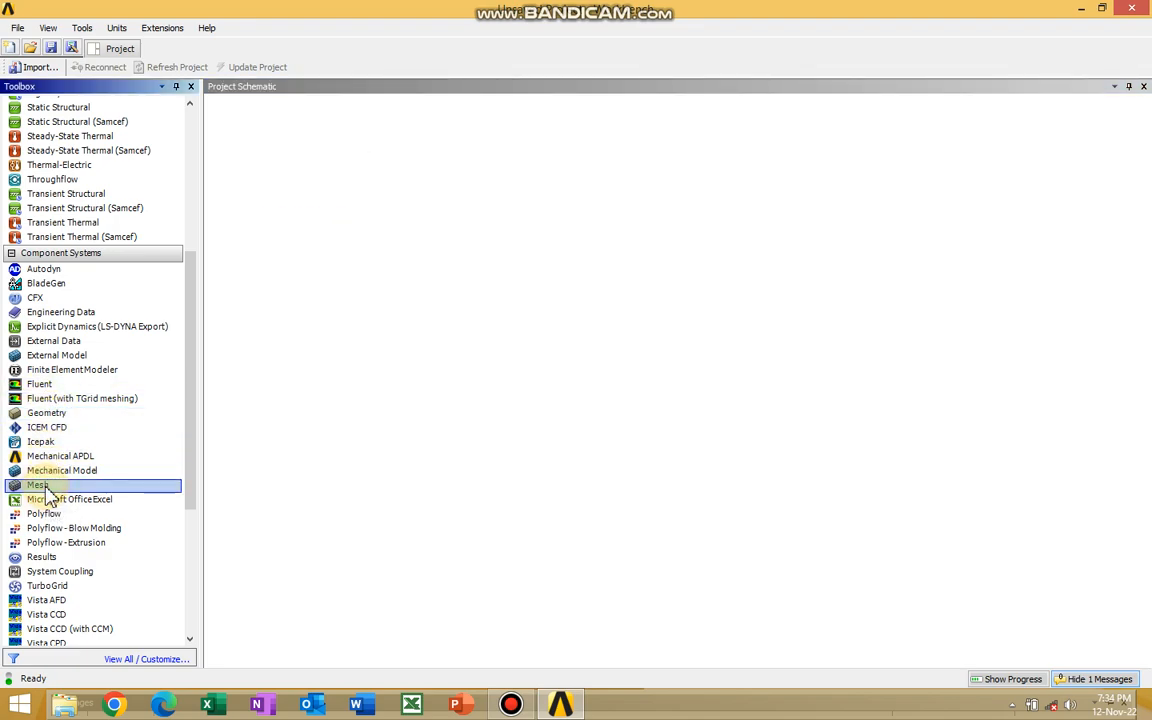
click(56, 388)
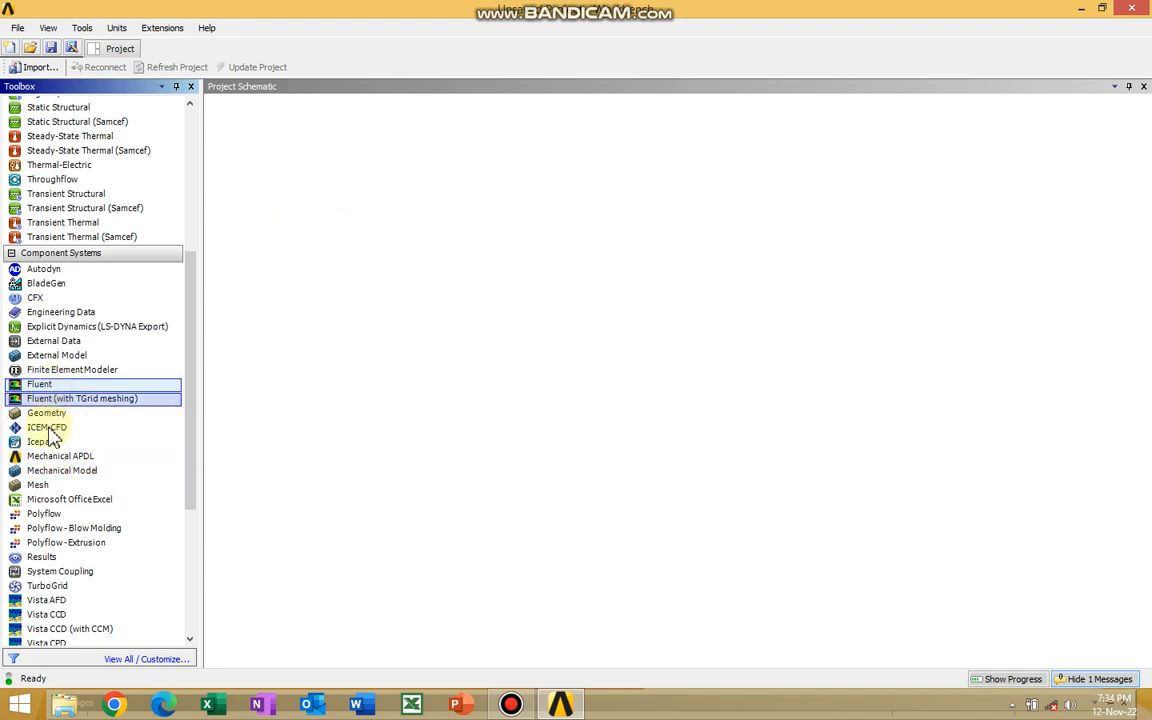
click(32, 559)
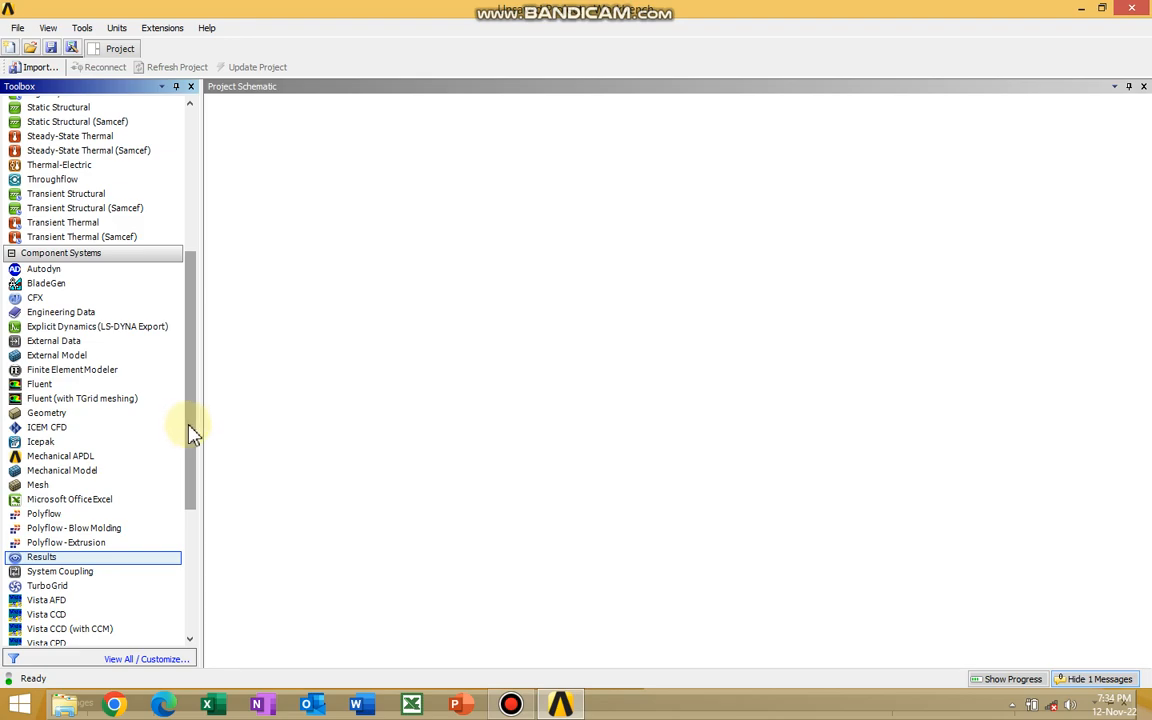
drag(190, 427, 193, 272)
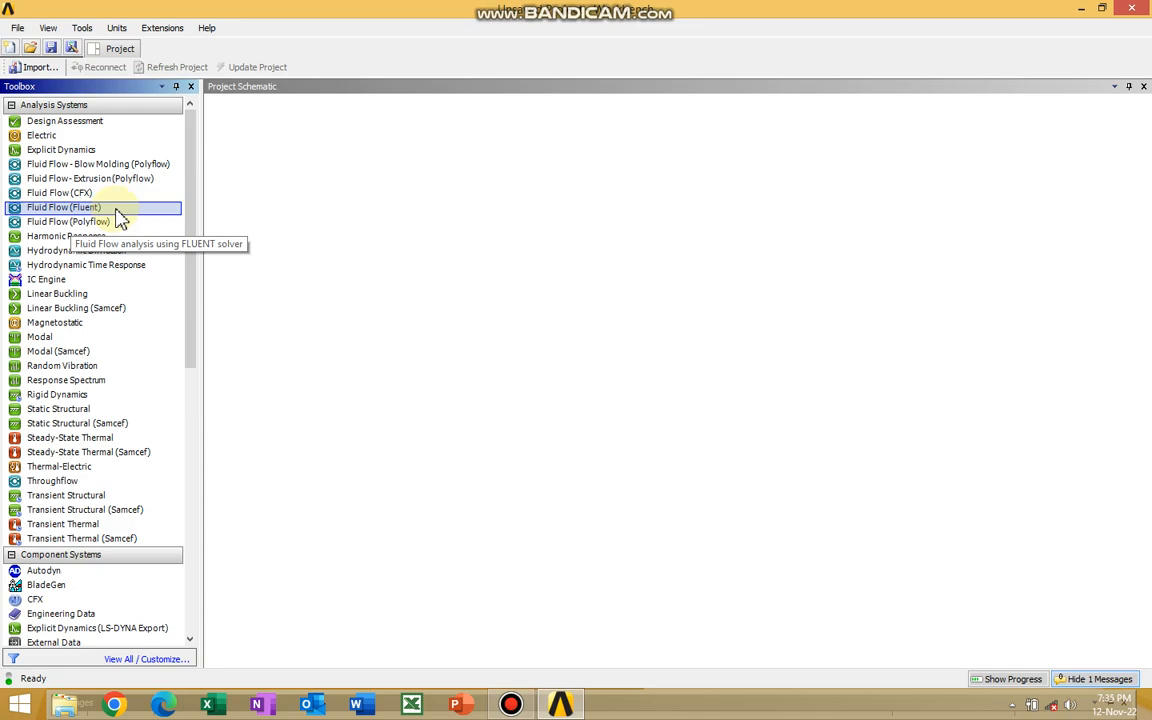
Add a Fluid Flow (Fluent) analysis system to the project schematic and open its Geometry in DesignModeler.
drag(118, 218, 300, 172)
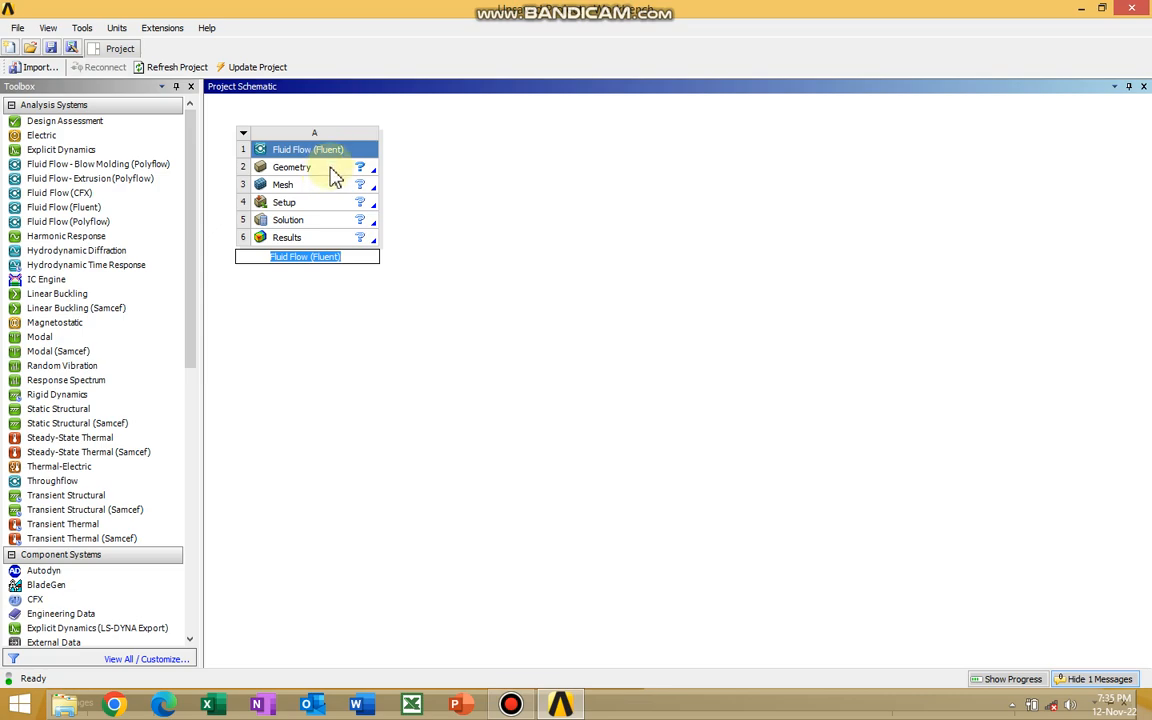
double_click(331, 171)
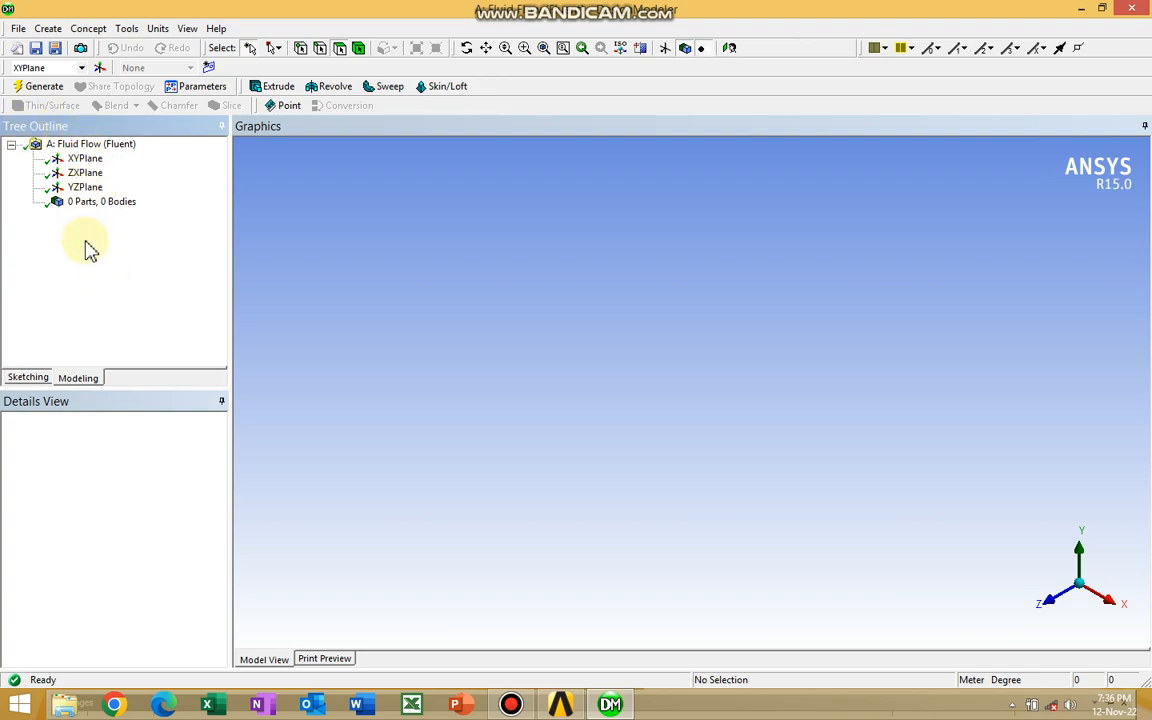
Select the XYPlane and set the model's length unit to millimeter.
click(84, 162)
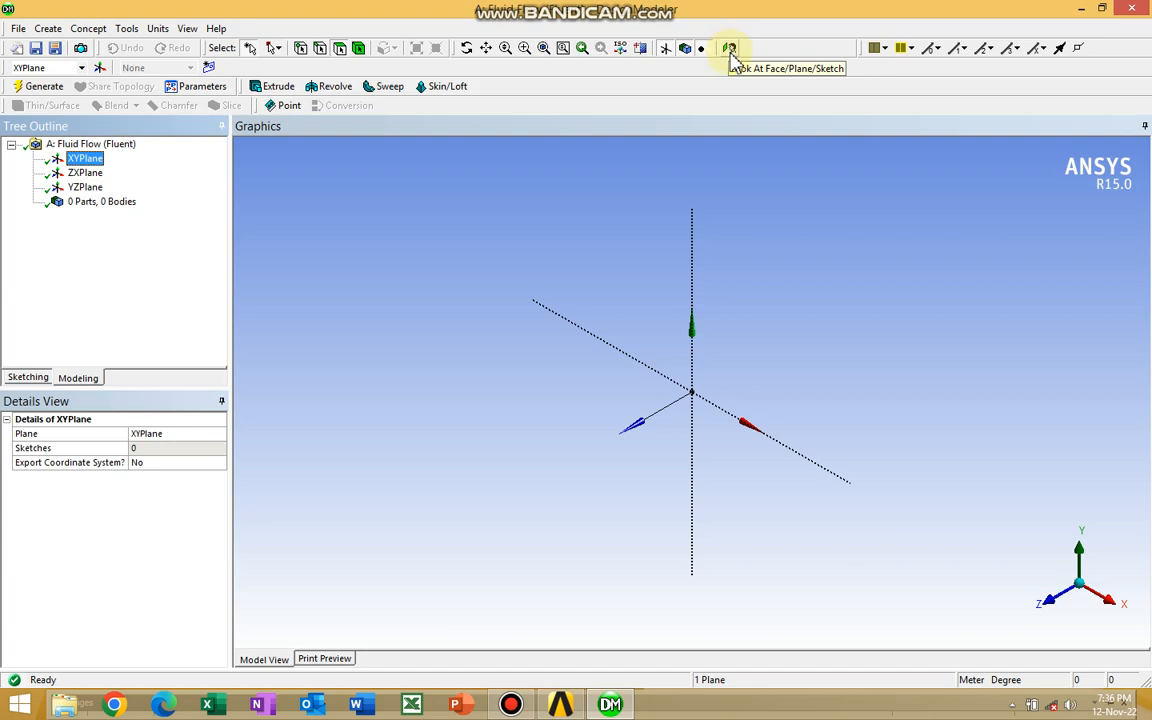
click(158, 30)
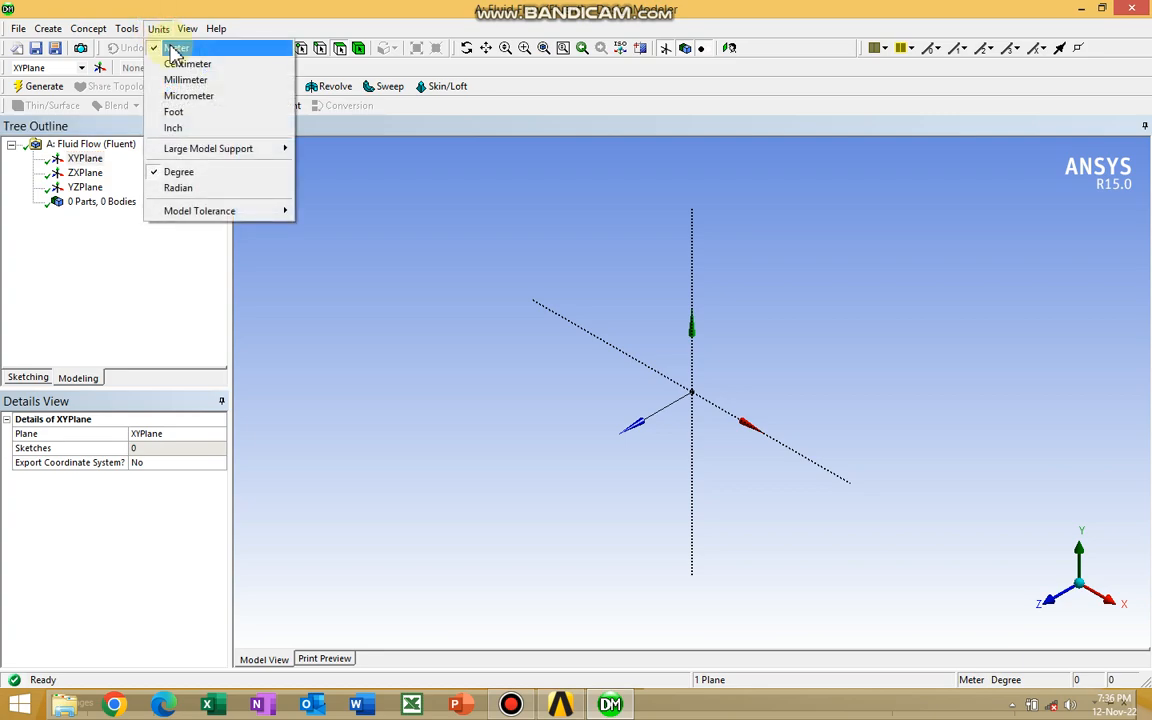
click(184, 80)
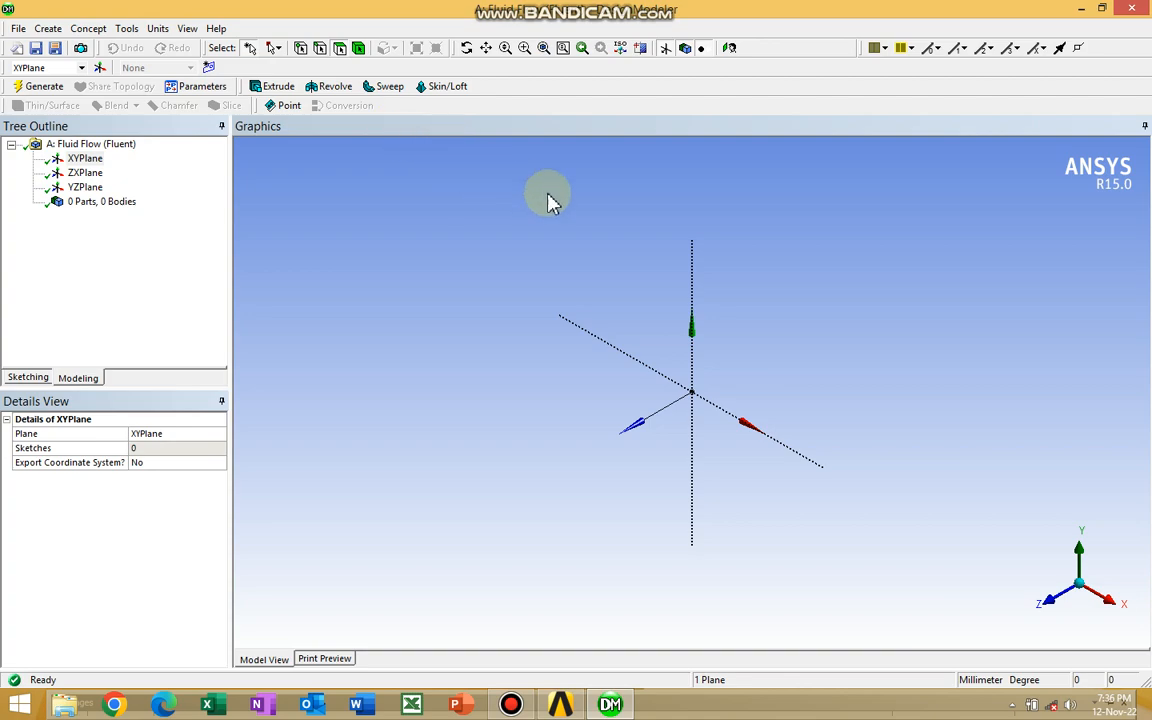
View the XYPlane face-on and enter sketching on it, enlarging the sketching toolbox to show more draw tools.
click(86, 160)
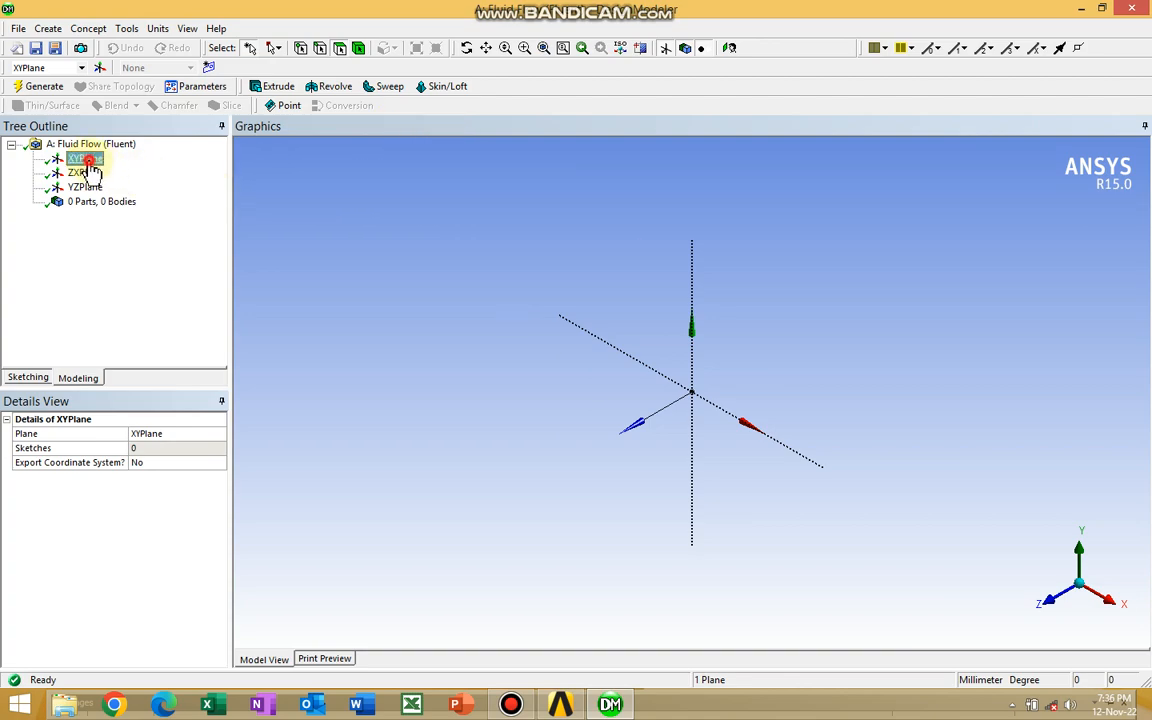
click(730, 48)
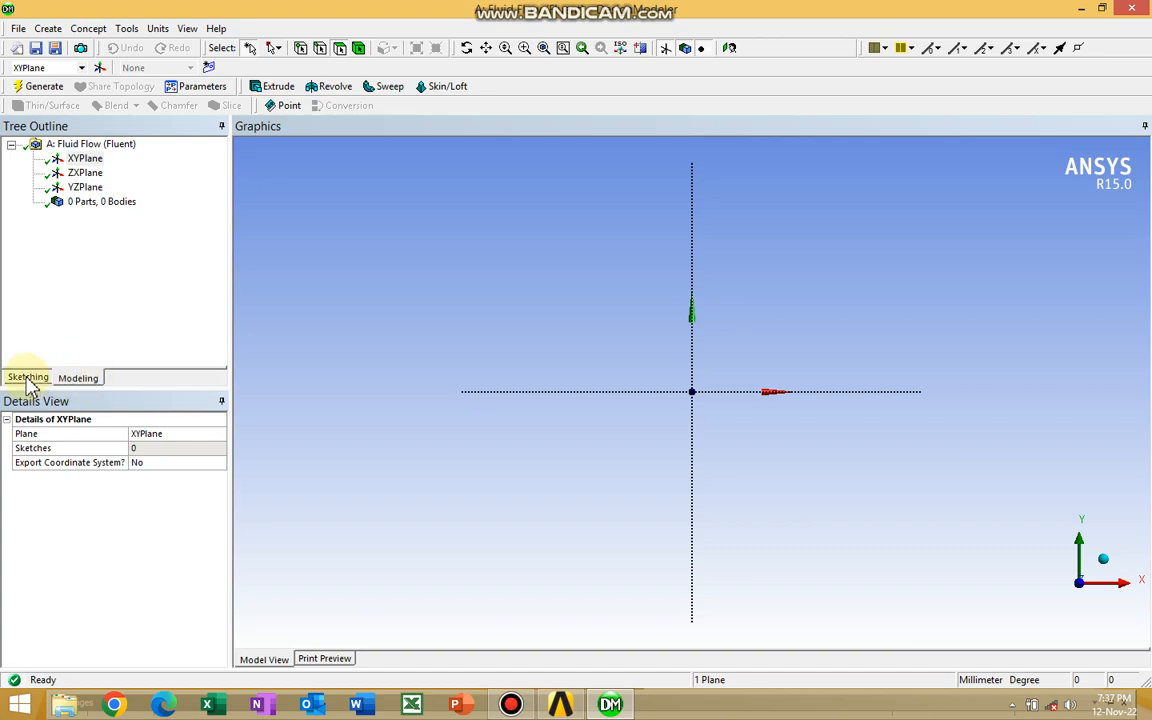
click(82, 160)
click(30, 382)
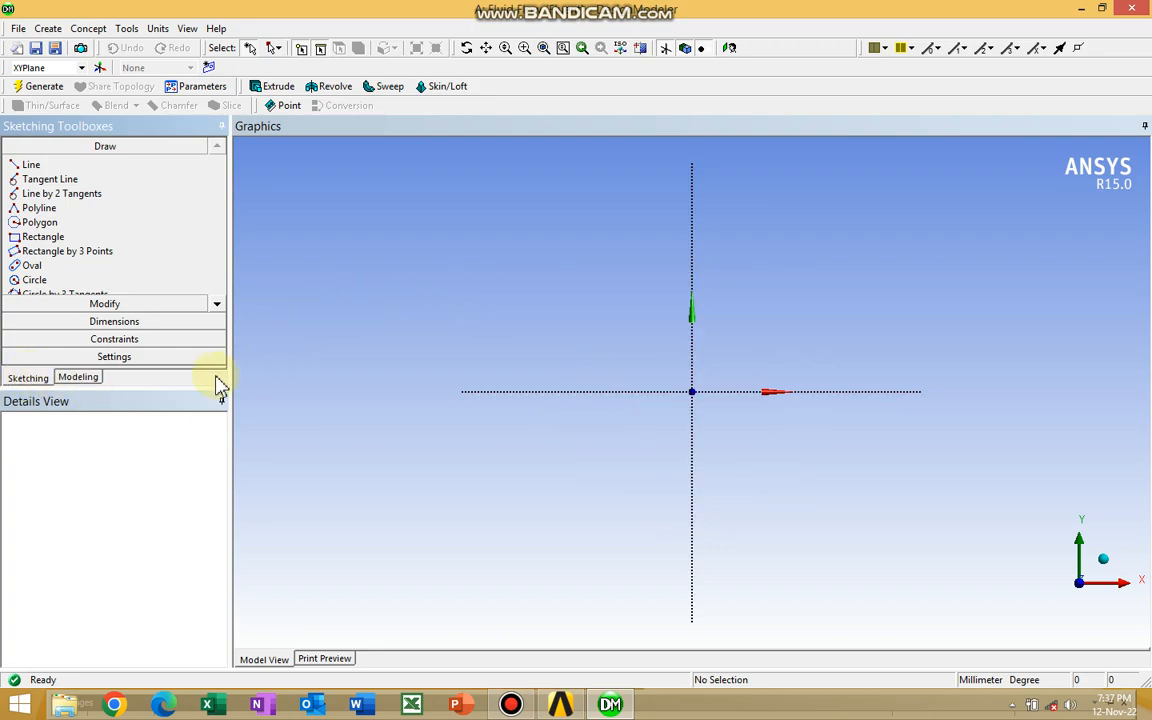
drag(195, 394, 193, 439)
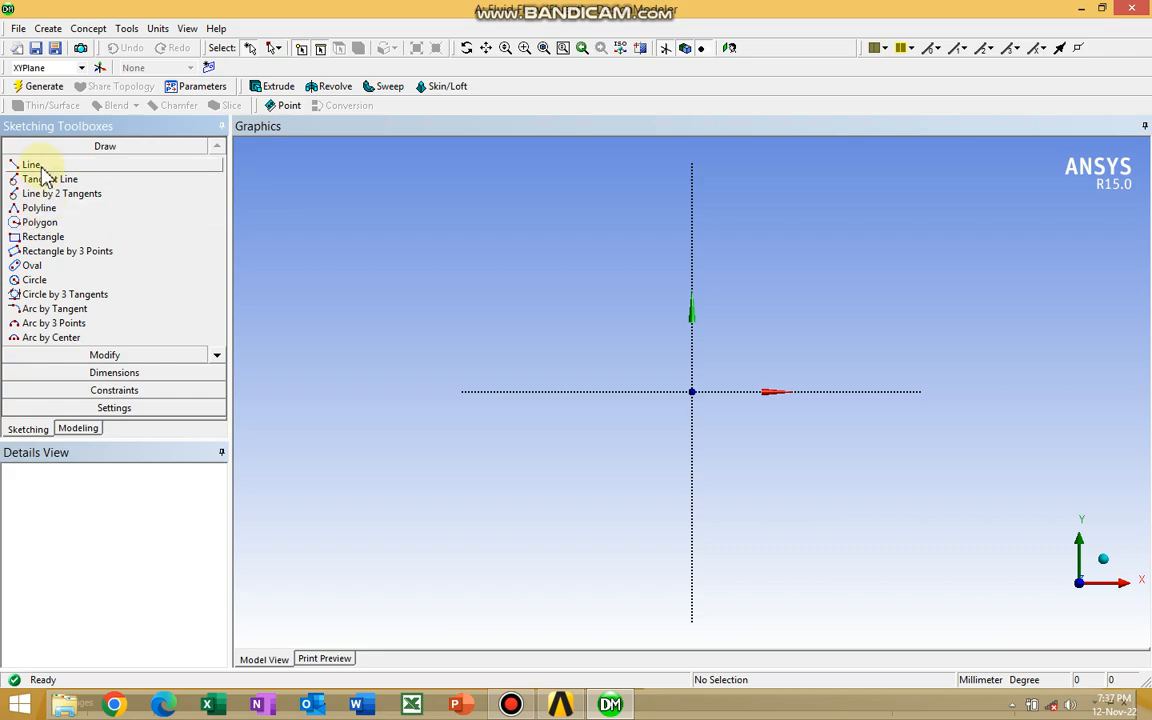
Sketch a circle of about 75 mm diameter centred on the origin of the XYPlane.
click(45, 280)
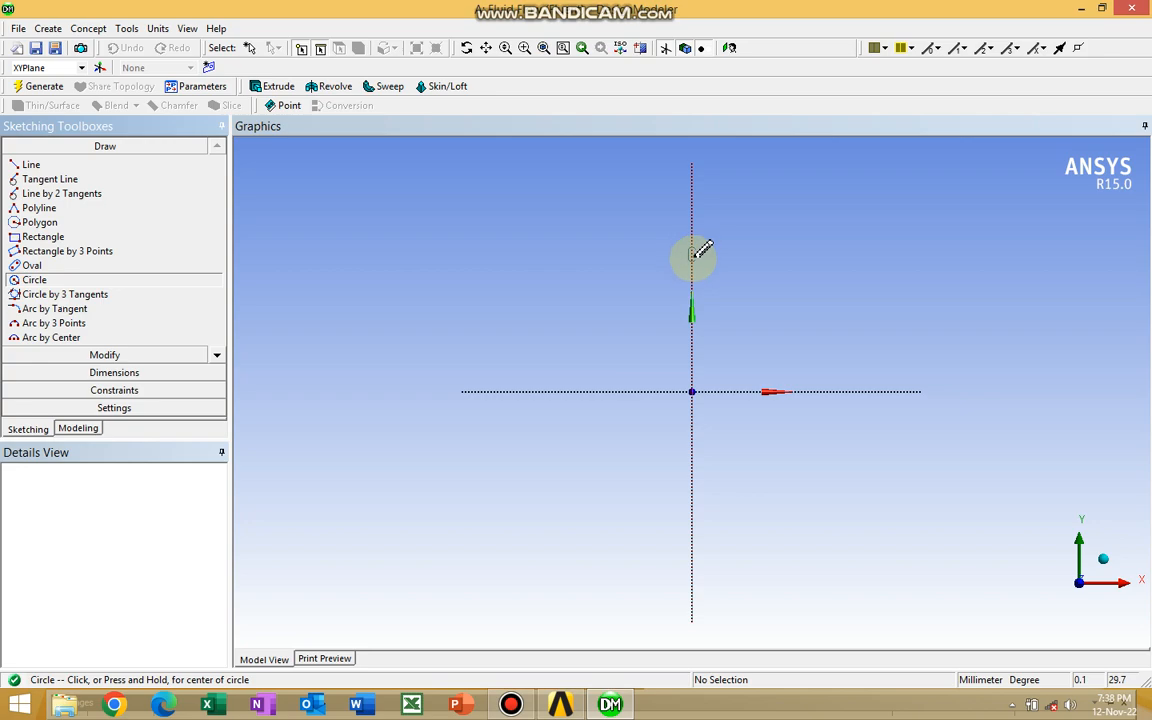
click(692, 390)
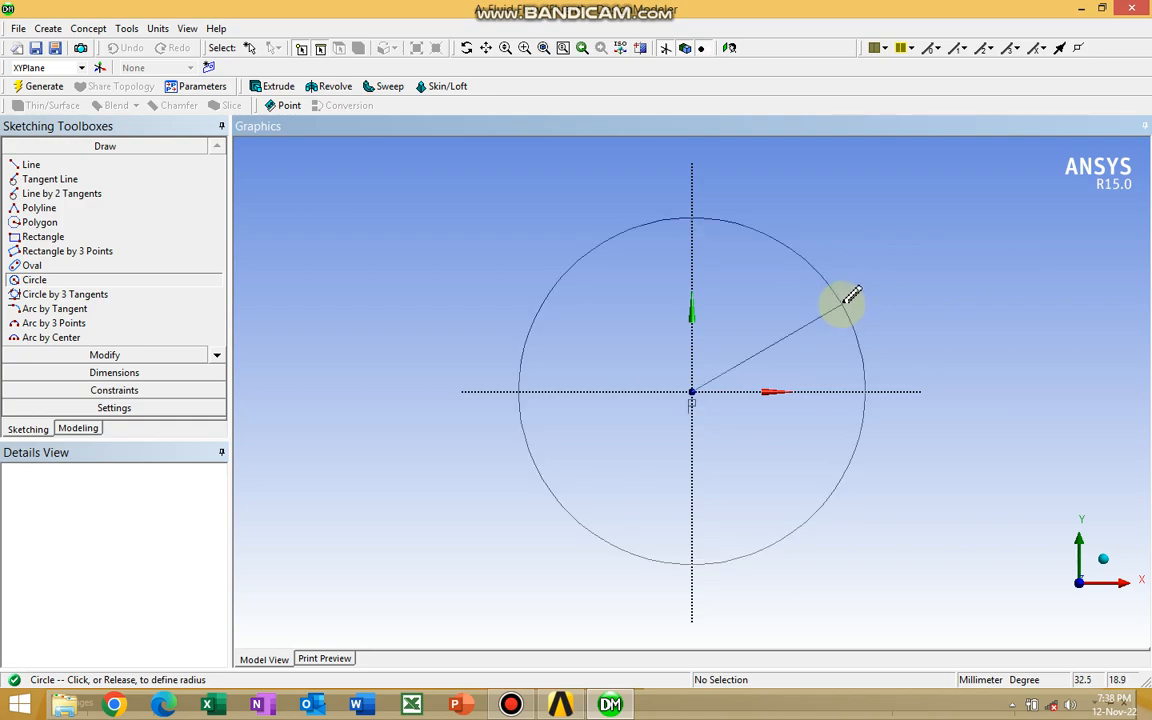
click(845, 300)
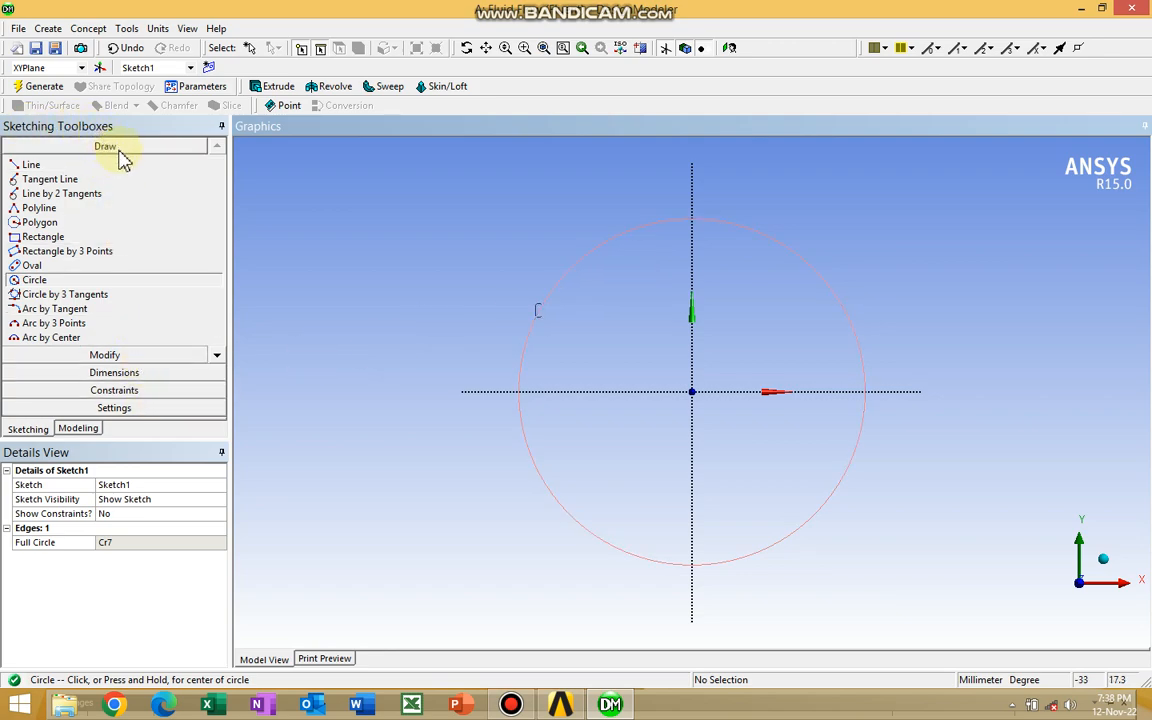
Add a diameter dimension to the circle and set it to 50 mm.
click(134, 372)
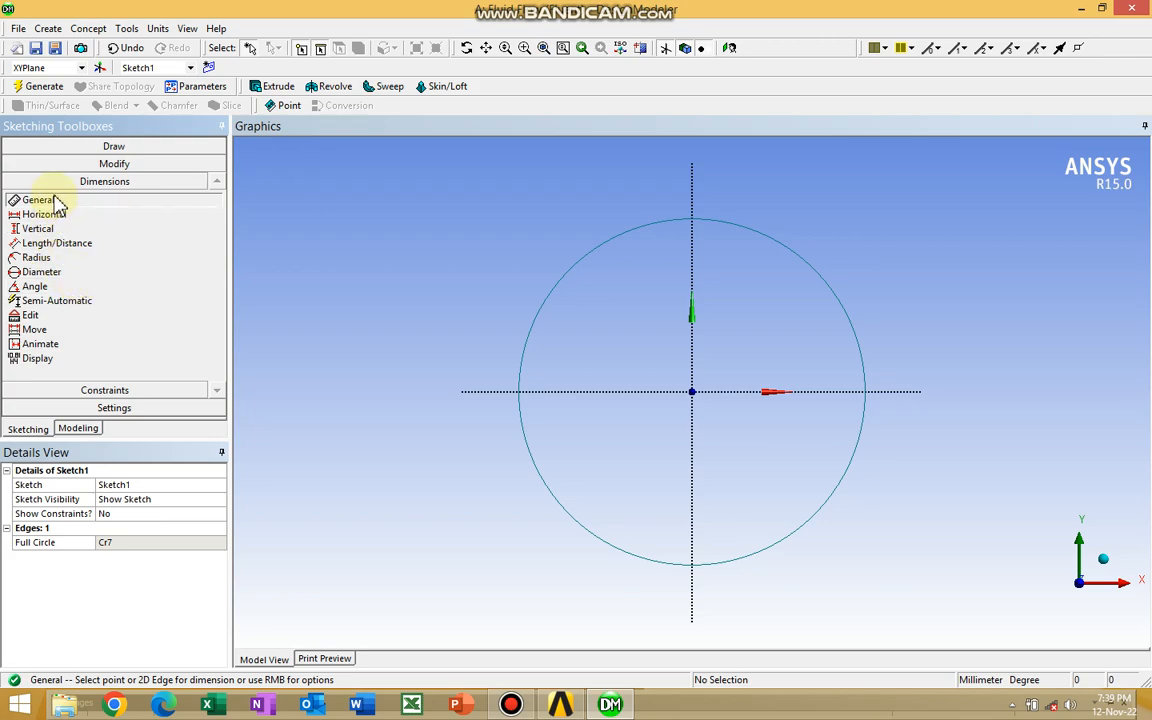
click(55, 270)
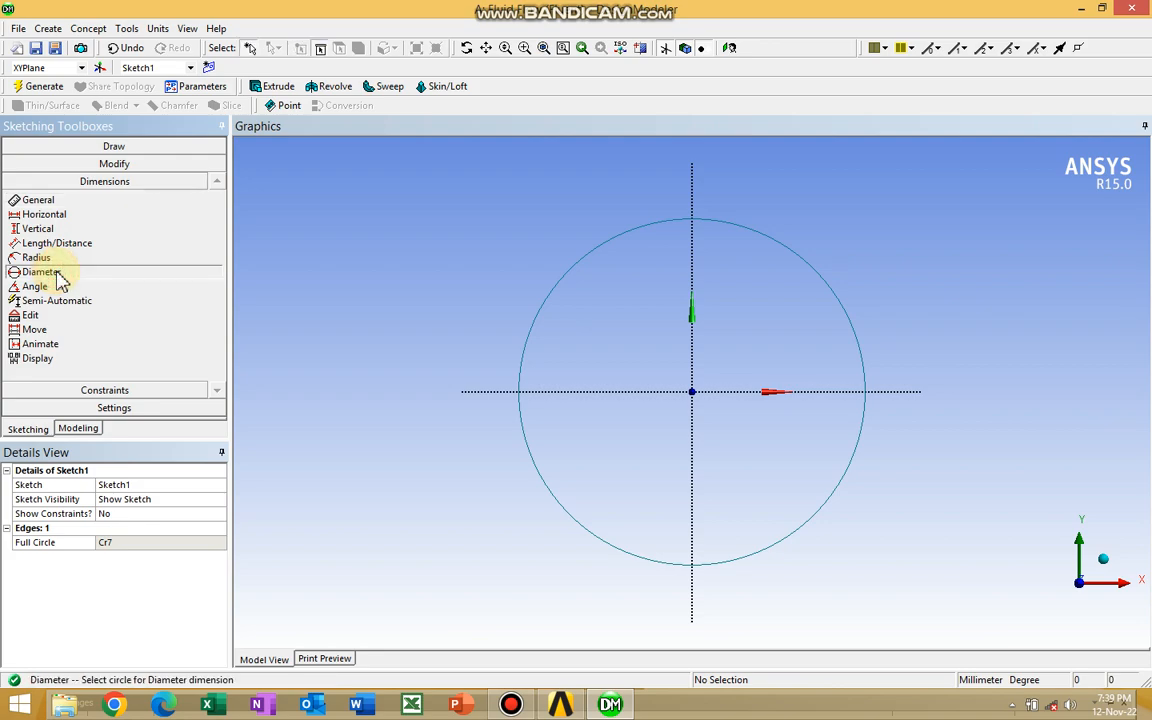
click(835, 293)
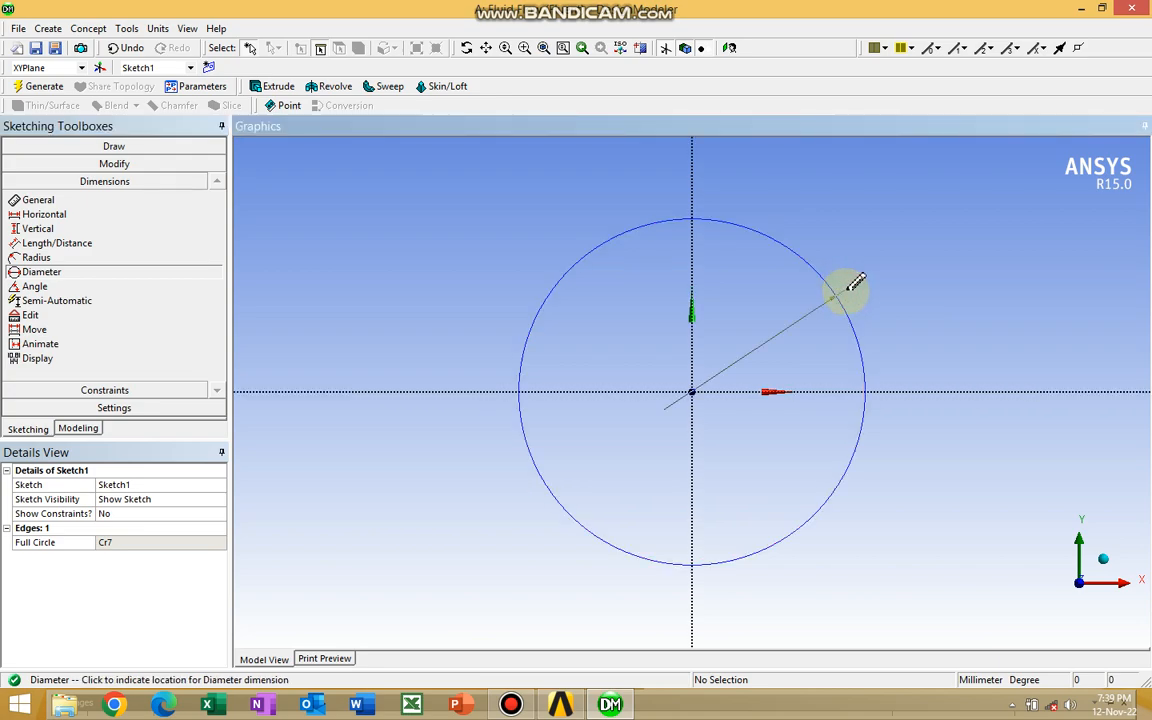
click(926, 300)
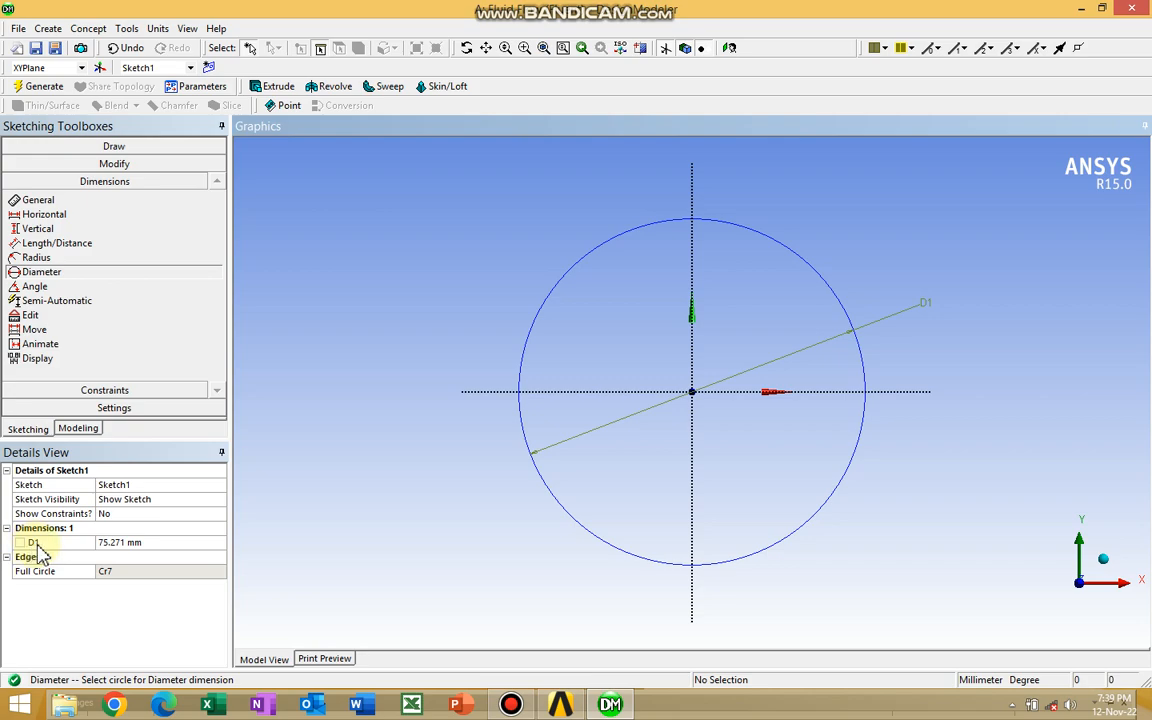
click(116, 542)
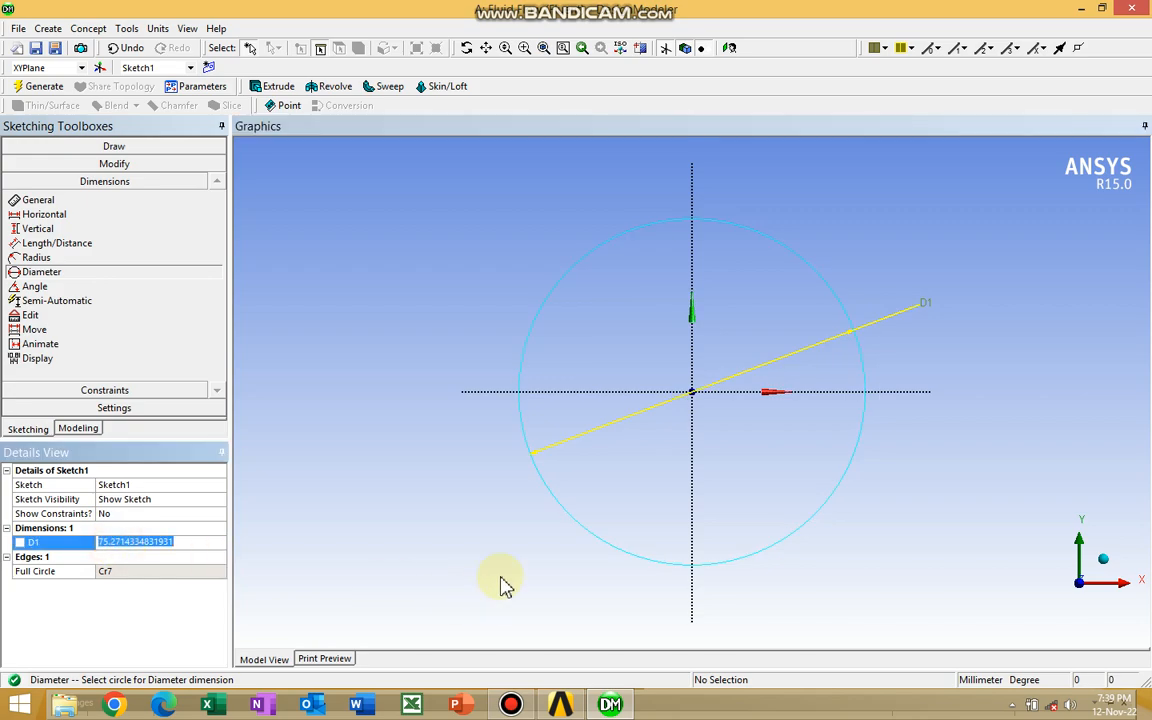
text(50)
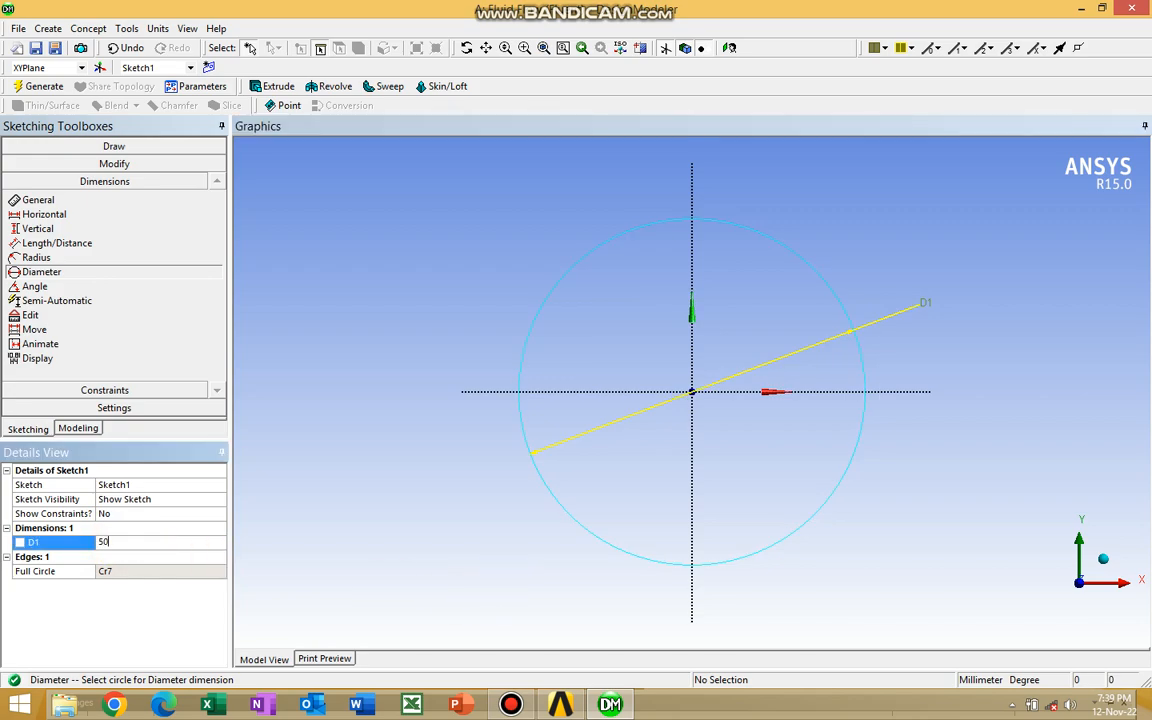
key(Return)
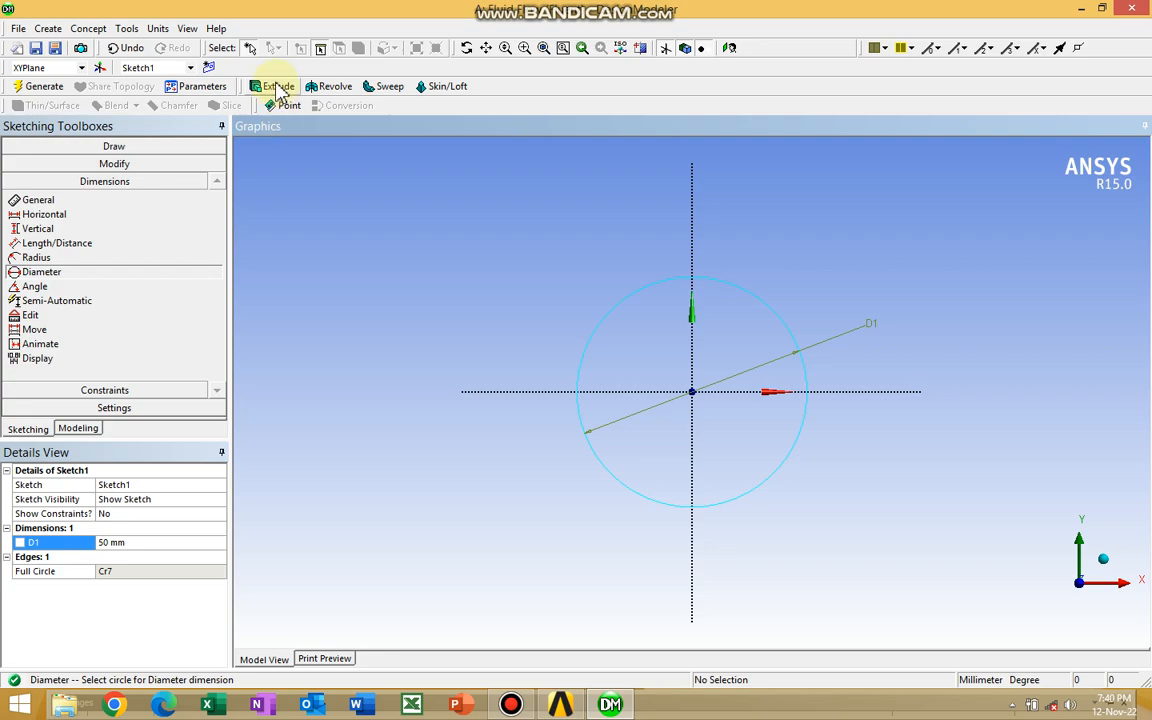
Start an Extrude feature and apply the circle sketch on the XYPlane as its geometry.
click(279, 88)
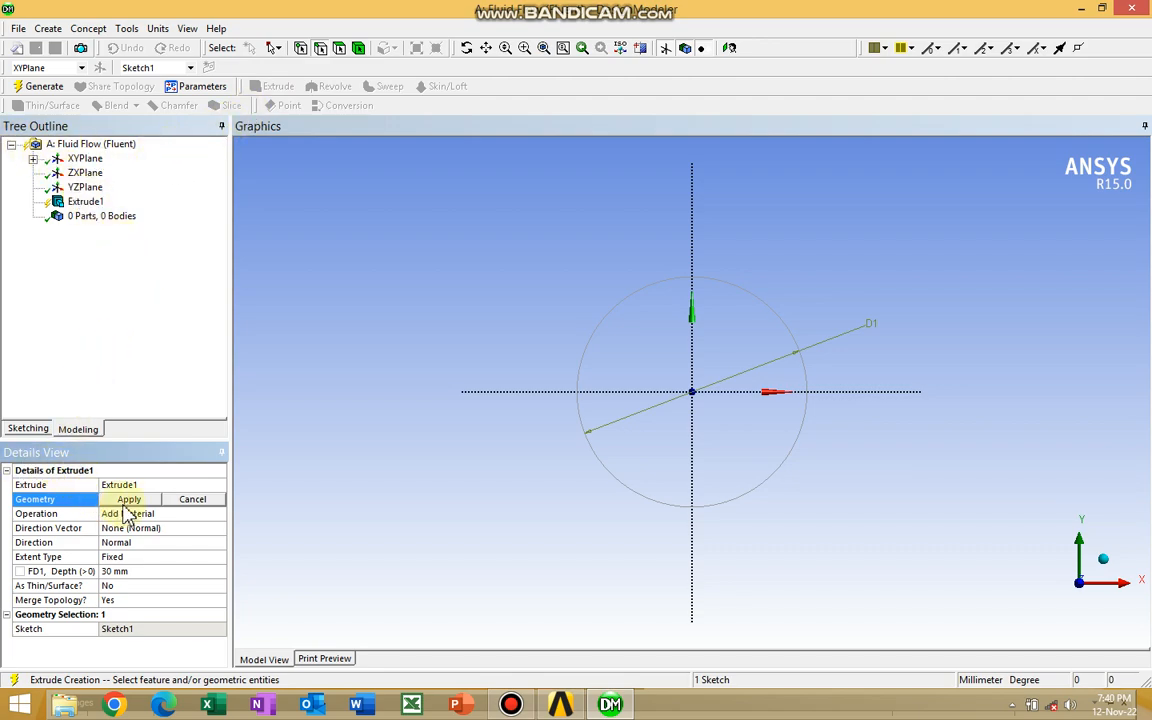
click(34, 159)
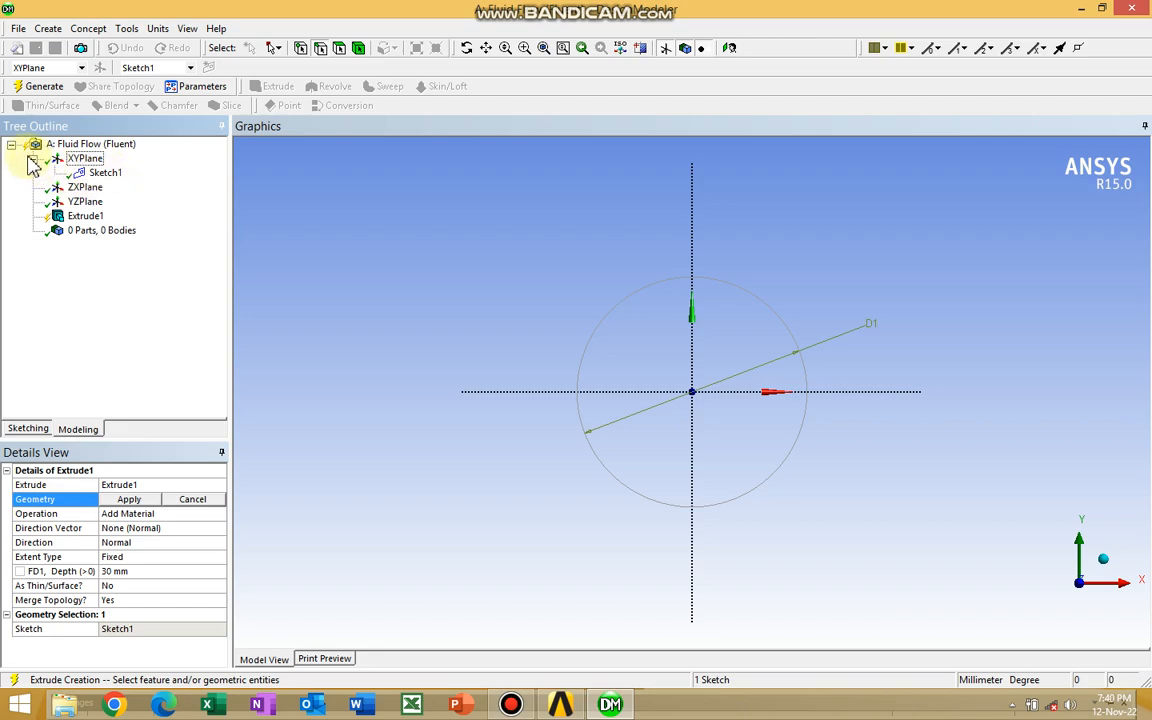
click(32, 160)
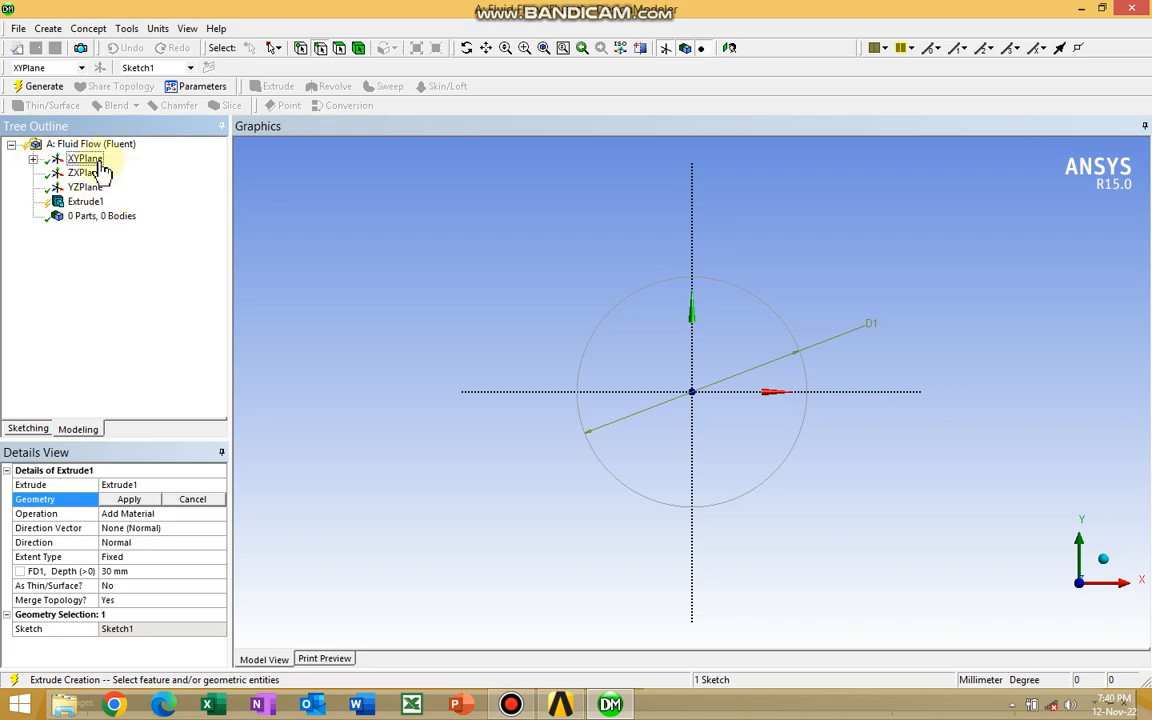
click(32, 160)
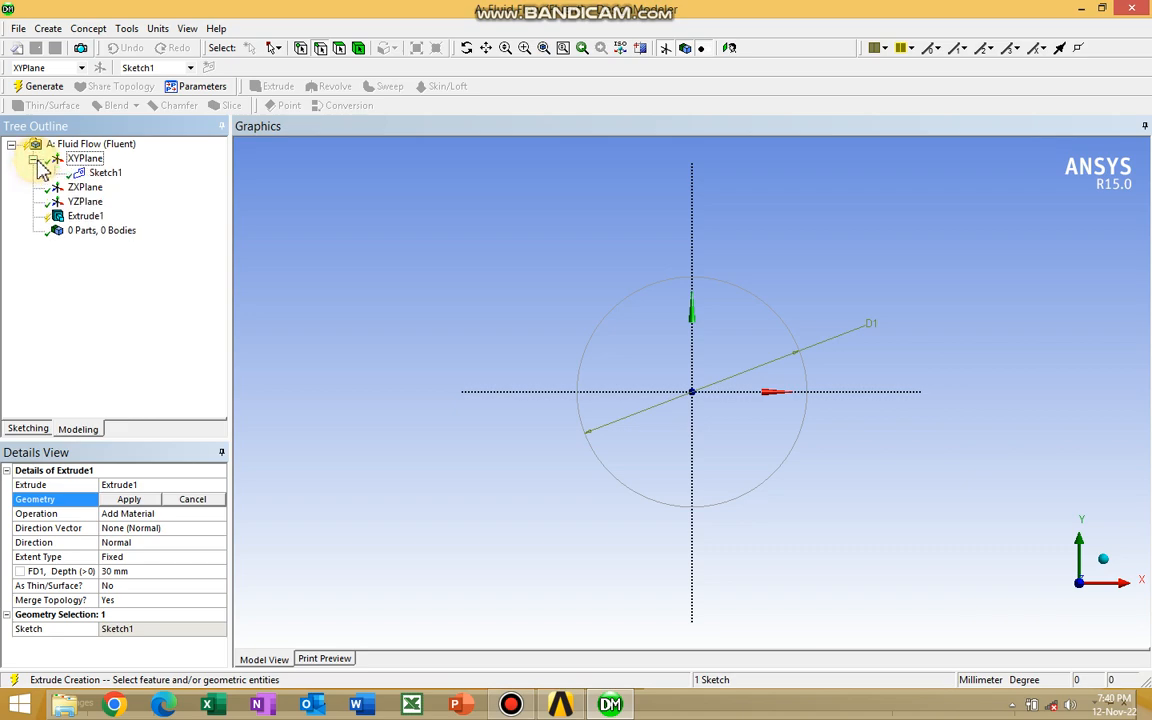
click(114, 175)
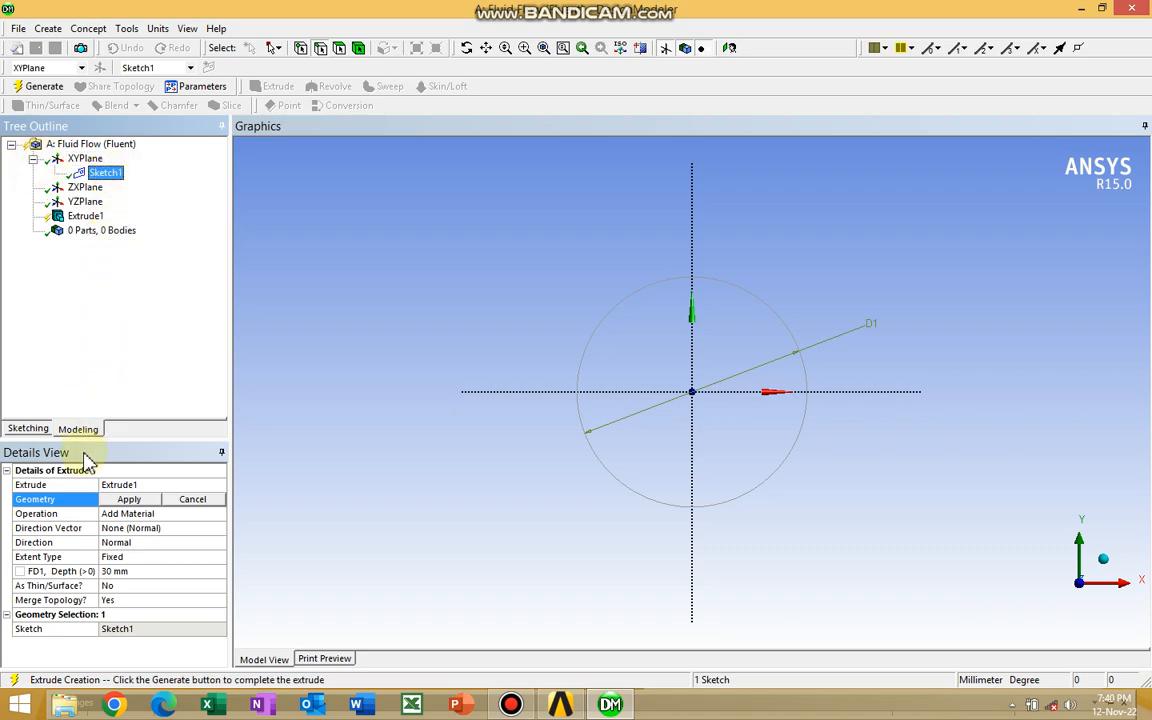
click(140, 503)
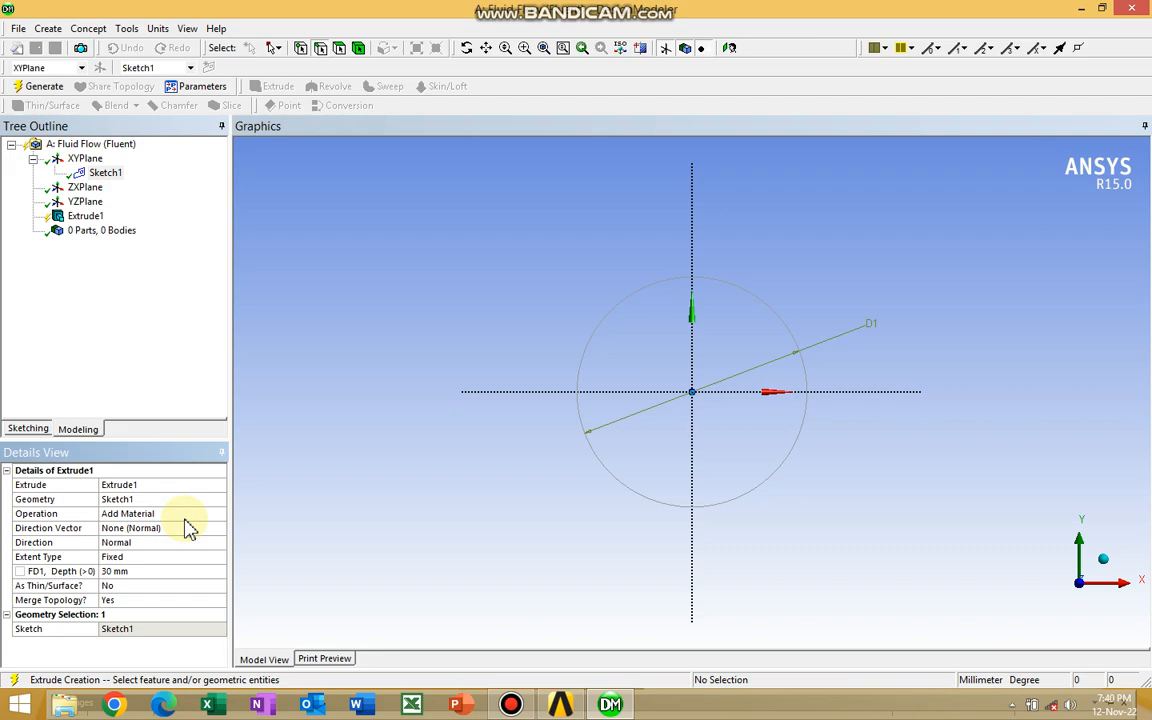
click(217, 515)
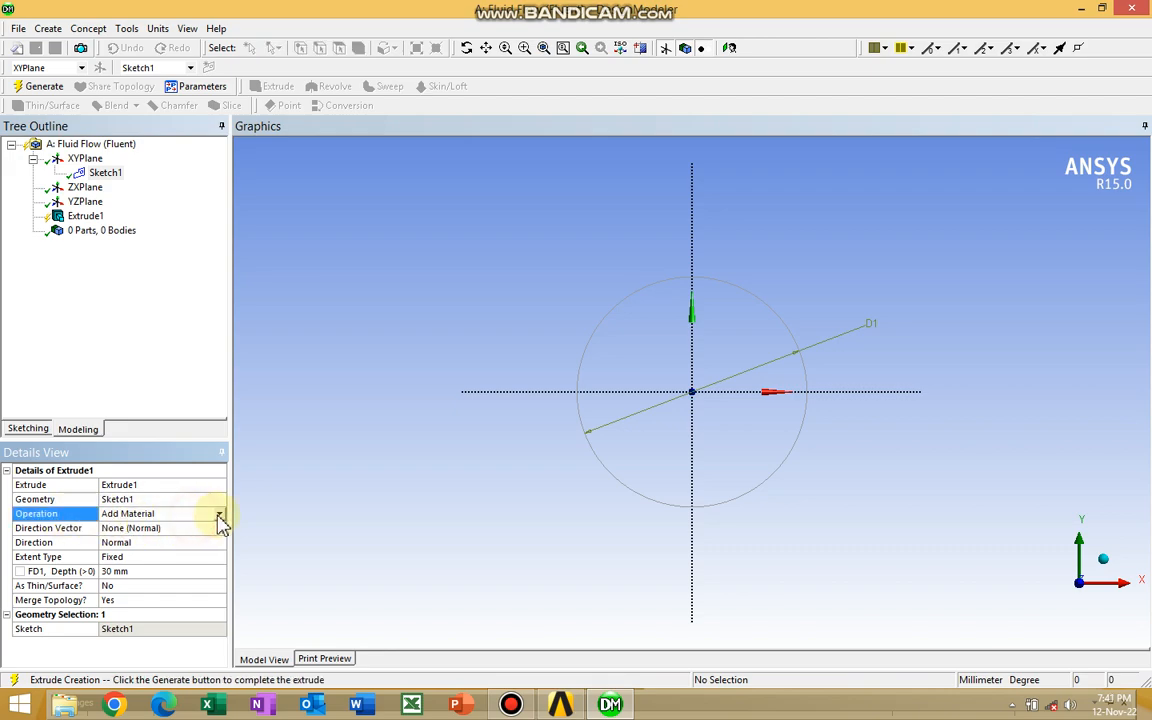
click(219, 516)
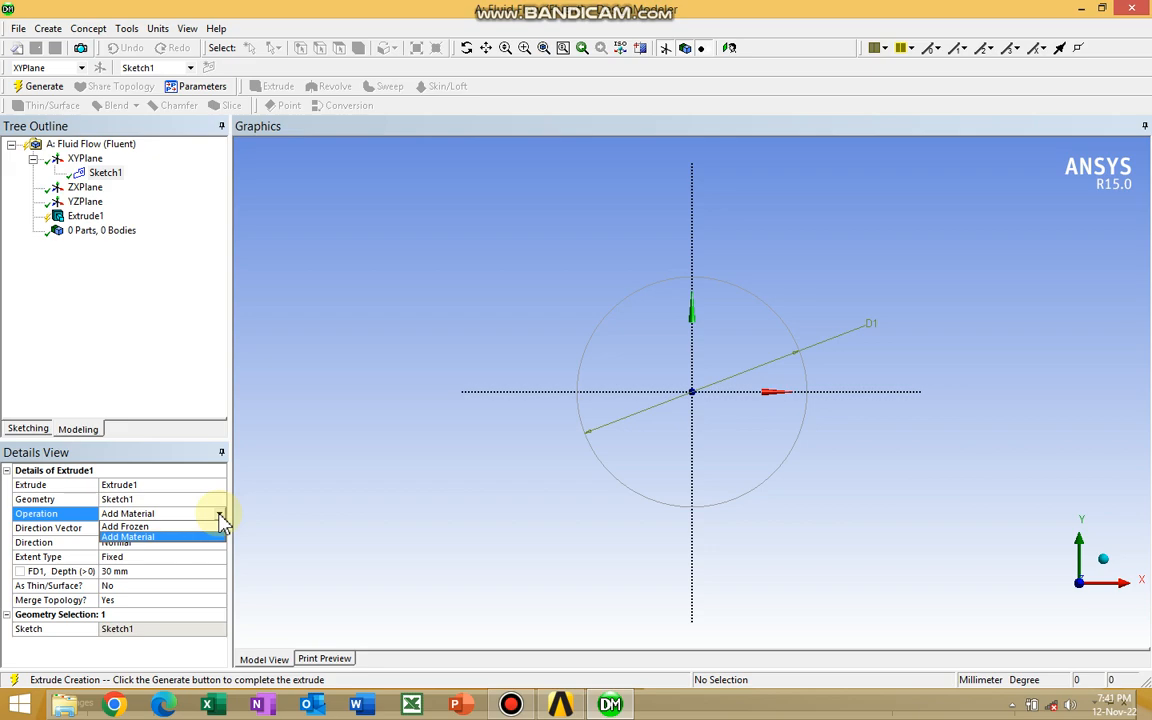
click(219, 513)
click(219, 513)
click(280, 490)
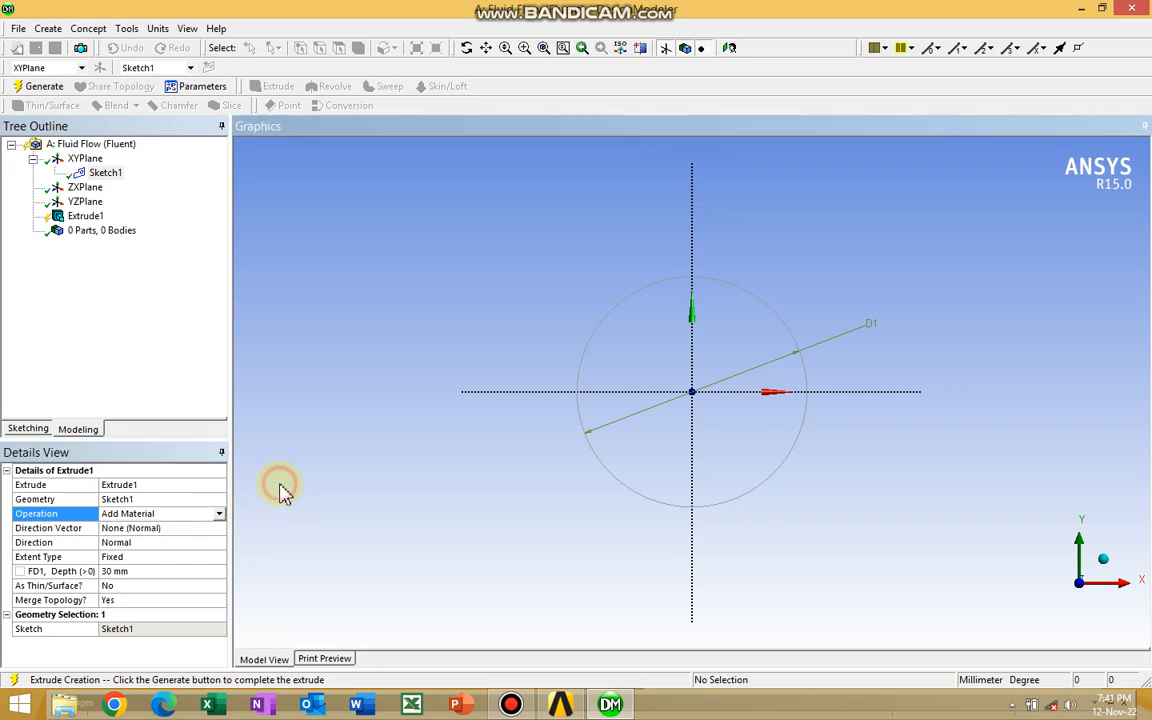
Set the circle's extrusion depth to 100 mm in the Normal direction and generate the solid.
click(213, 543)
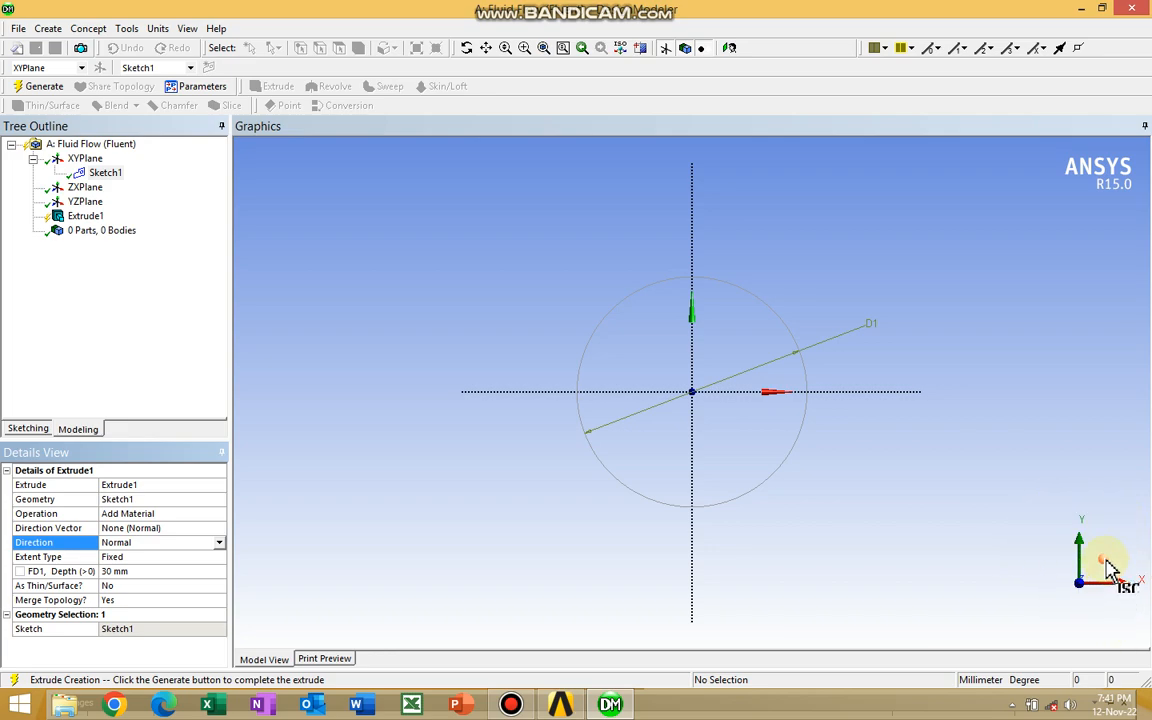
click(1107, 565)
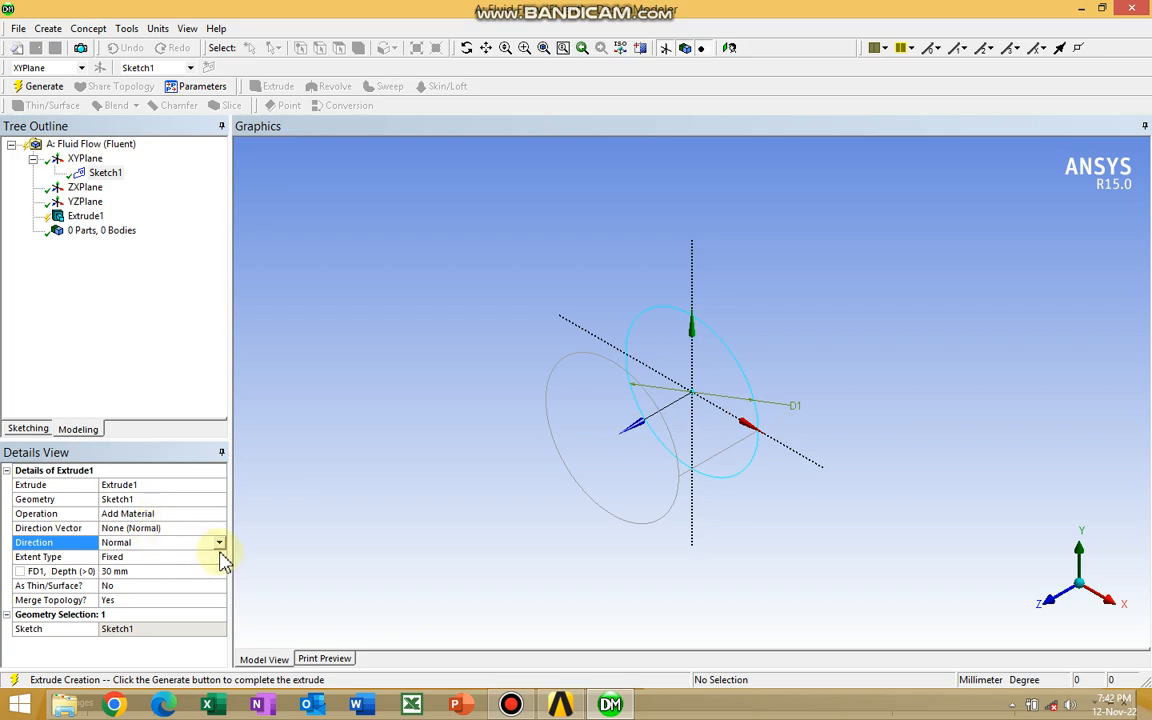
click(136, 572)
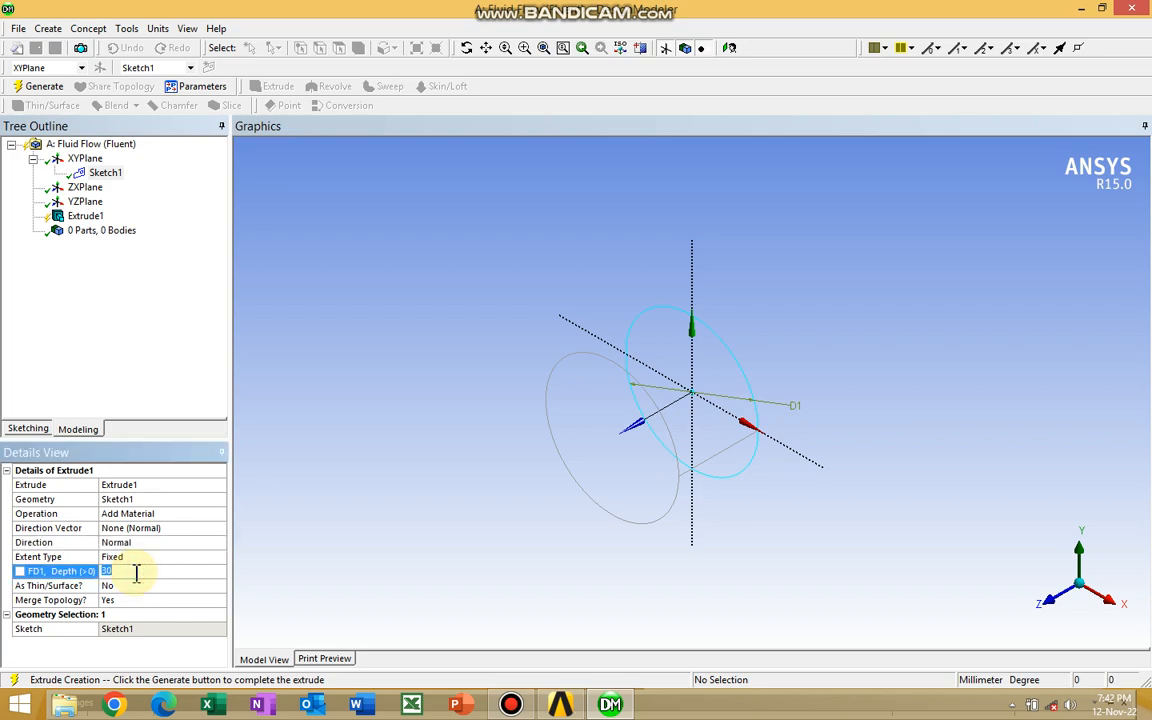
click(136, 573)
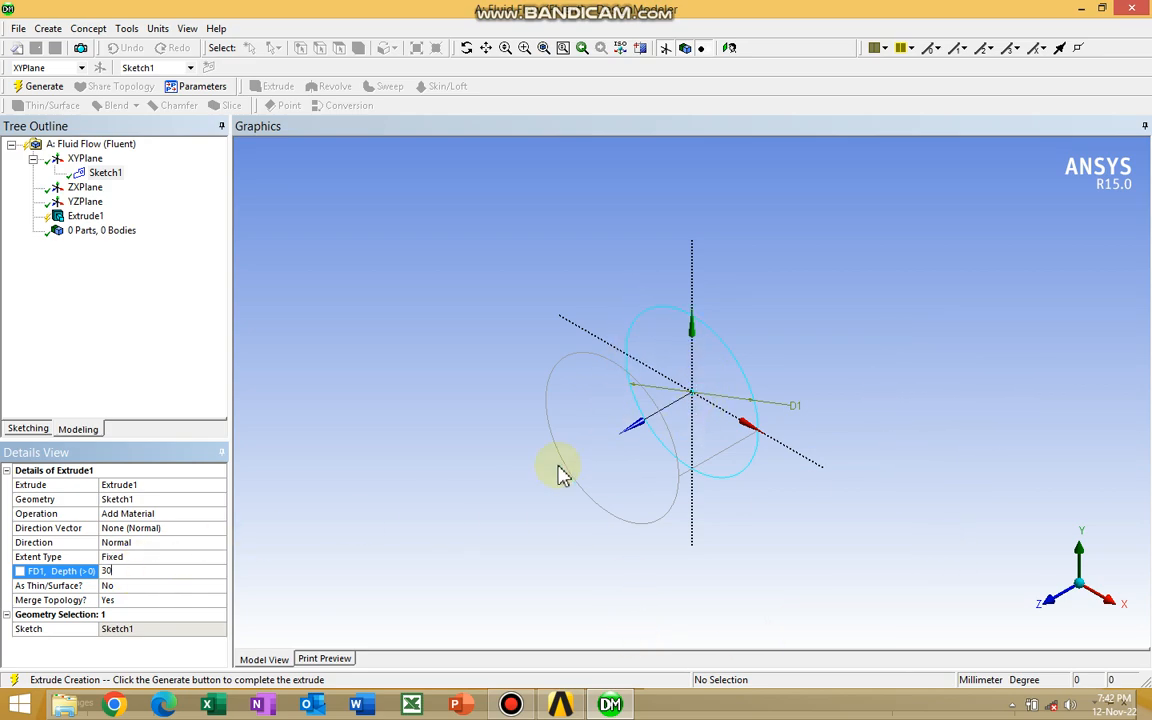
click(106, 571)
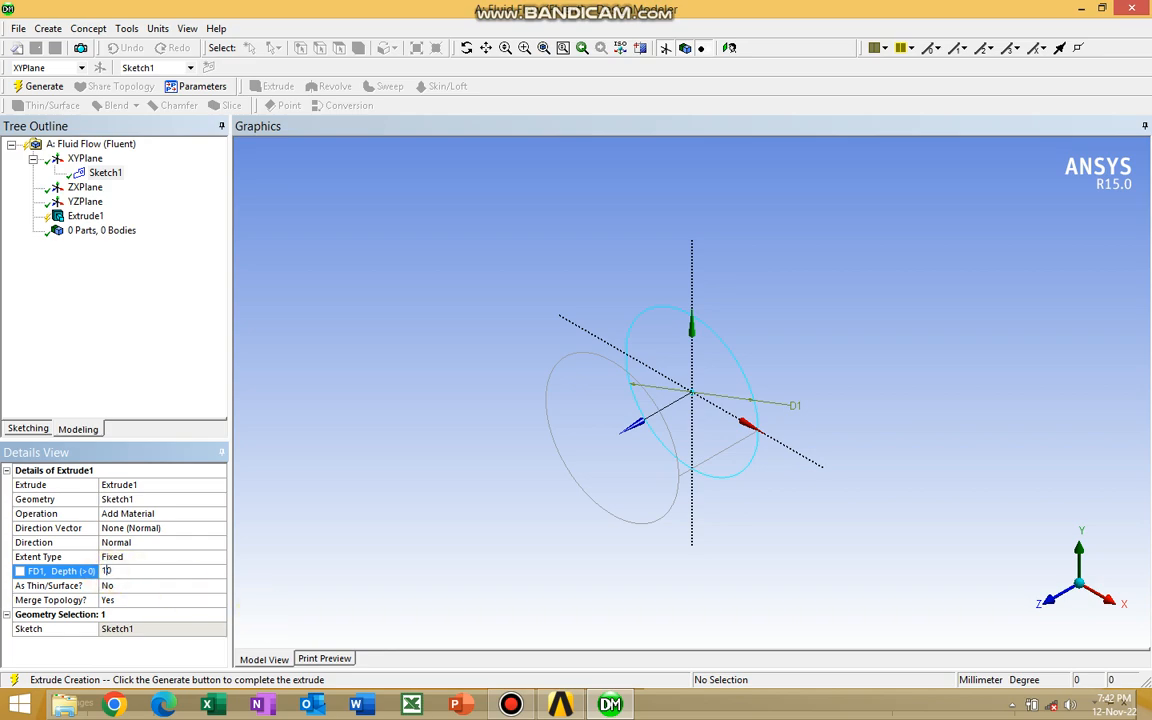
key(Return)
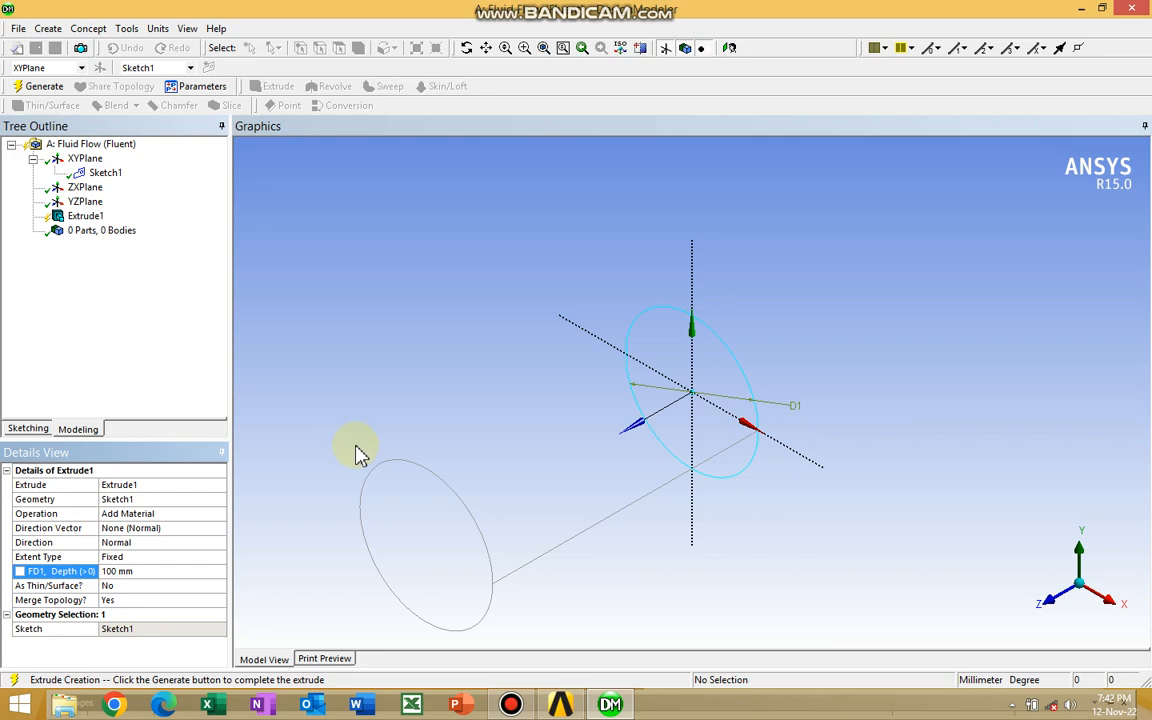
click(38, 87)
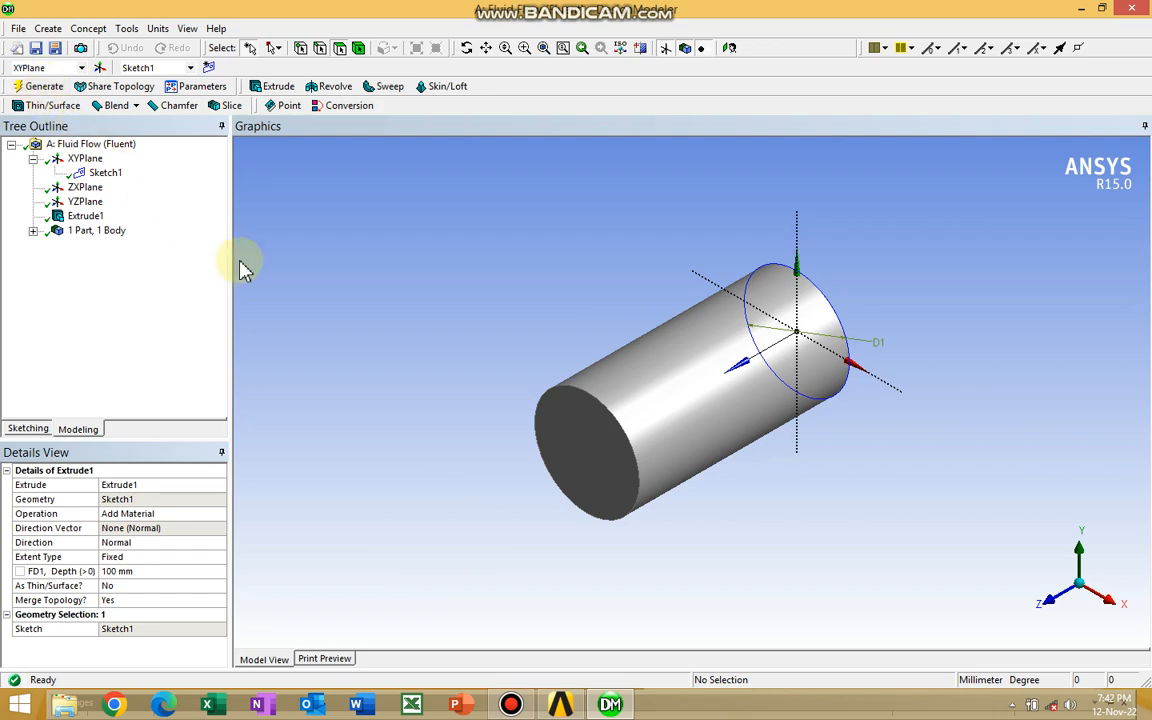
Change the extrusion direction to Reversed and regenerate the cylinder.
mouse_move(670, 527)
middle_down()
mouse_move(593, 470)
mouse_move(522, 489)
mouse_move(537, 527)
mouse_move(666, 496)
mouse_move(641, 541)
mouse_move(687, 532)
mouse_move(630, 486)
mouse_move(689, 489)
mouse_move(720, 507)
mouse_move(777, 499)
mouse_move(697, 496)
mouse_move(656, 512)
mouse_move(617, 491)
mouse_move(545, 522)
mouse_move(759, 532)
mouse_move(679, 541)
mouse_move(579, 489)
mouse_move(691, 529)
middle_up()
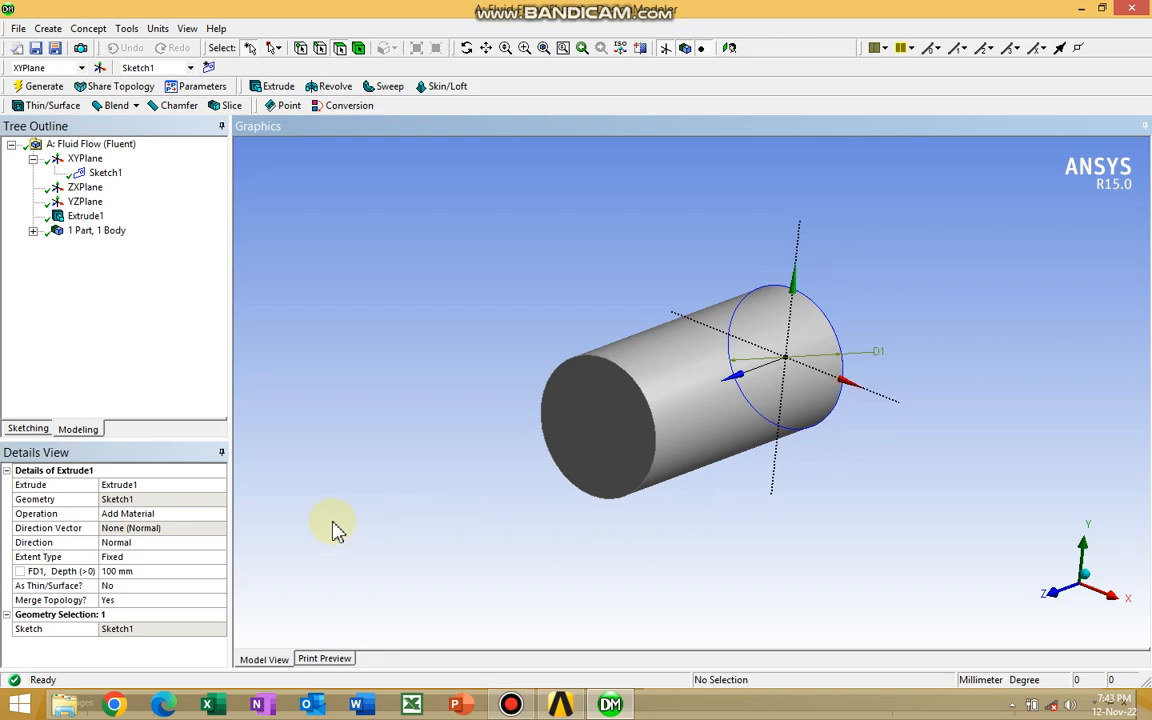
click(137, 545)
click(218, 542)
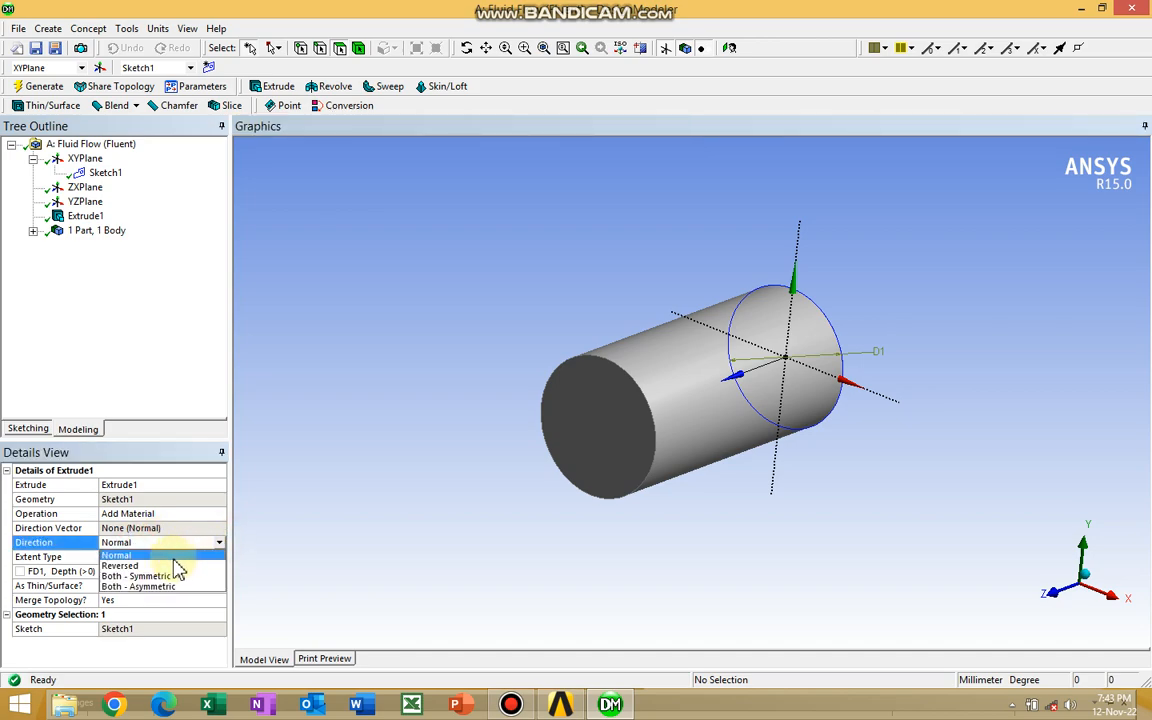
click(176, 566)
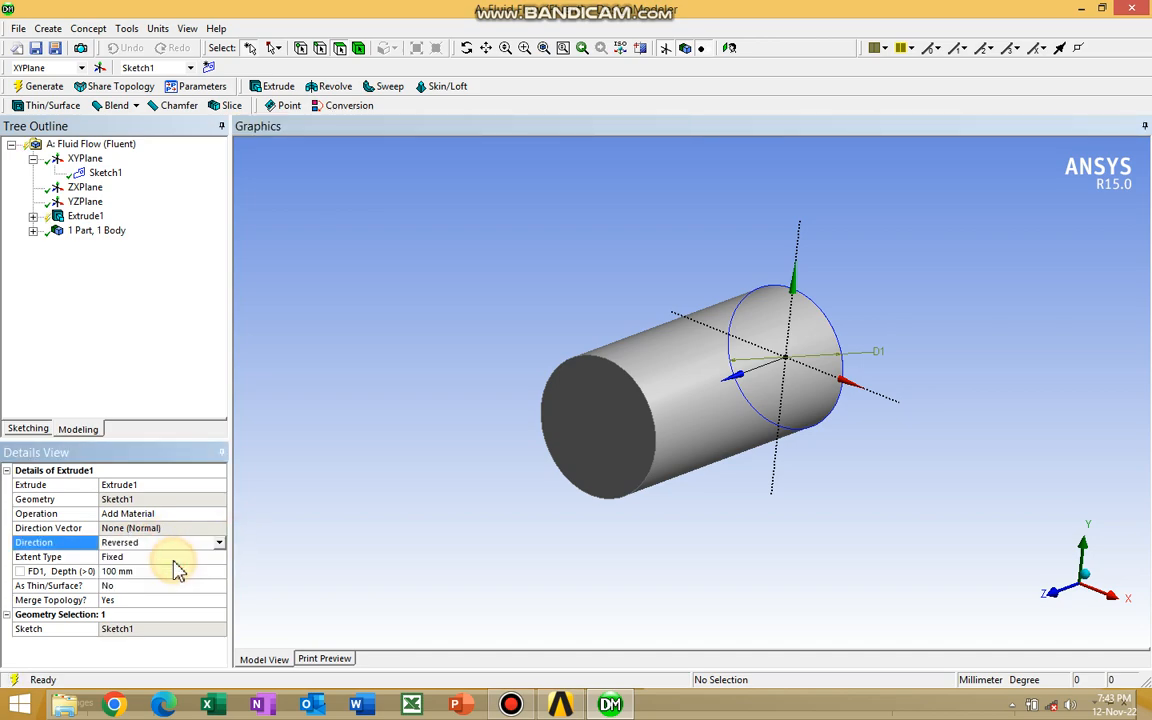
middle_drag(432, 450, 419, 455)
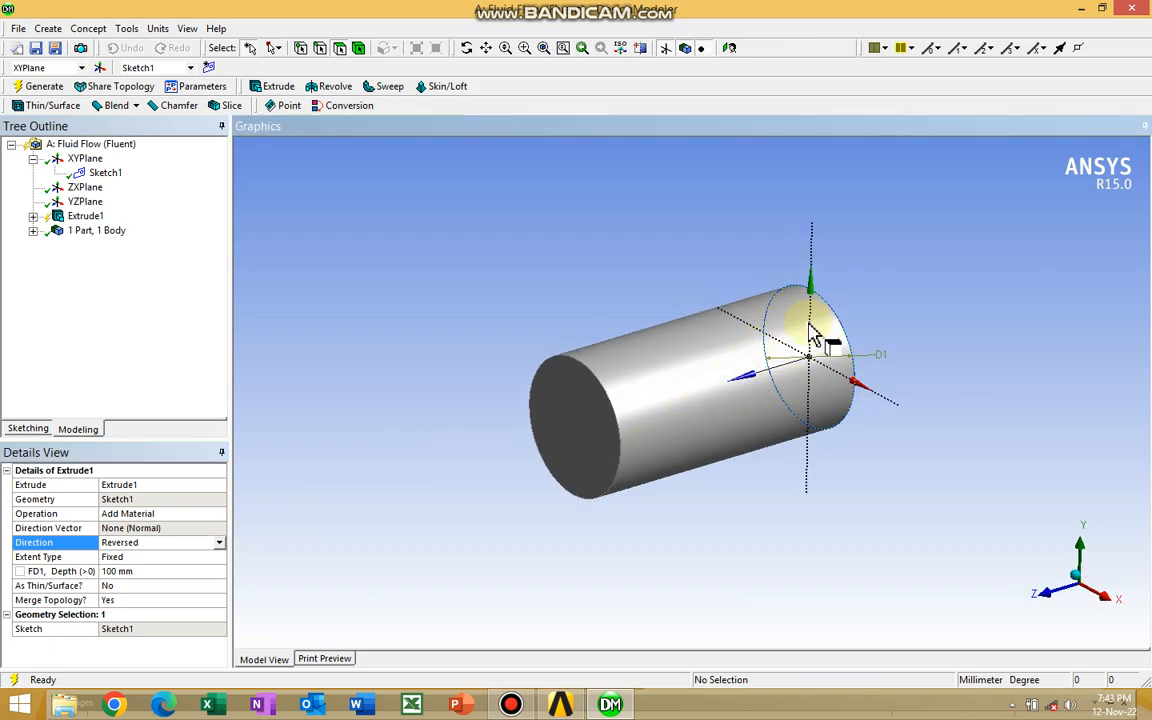
click(42, 87)
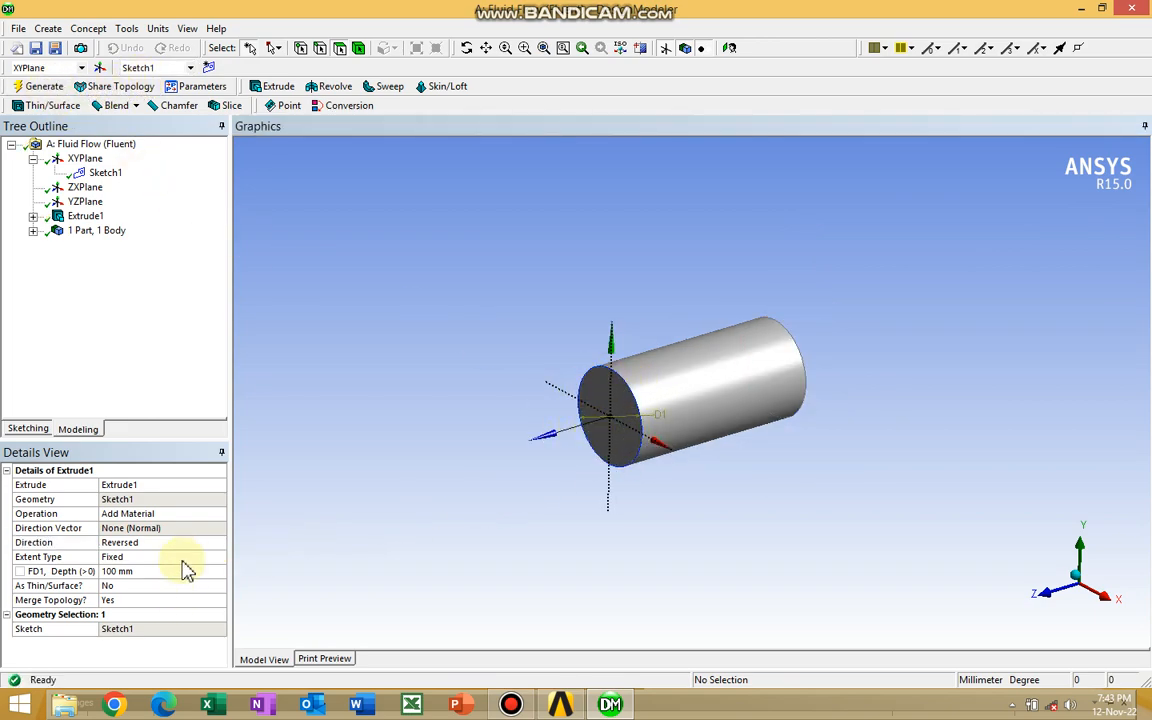
Change the extrusion direction to Both - Symmetric and regenerate the cylinder.
click(216, 543)
click(218, 543)
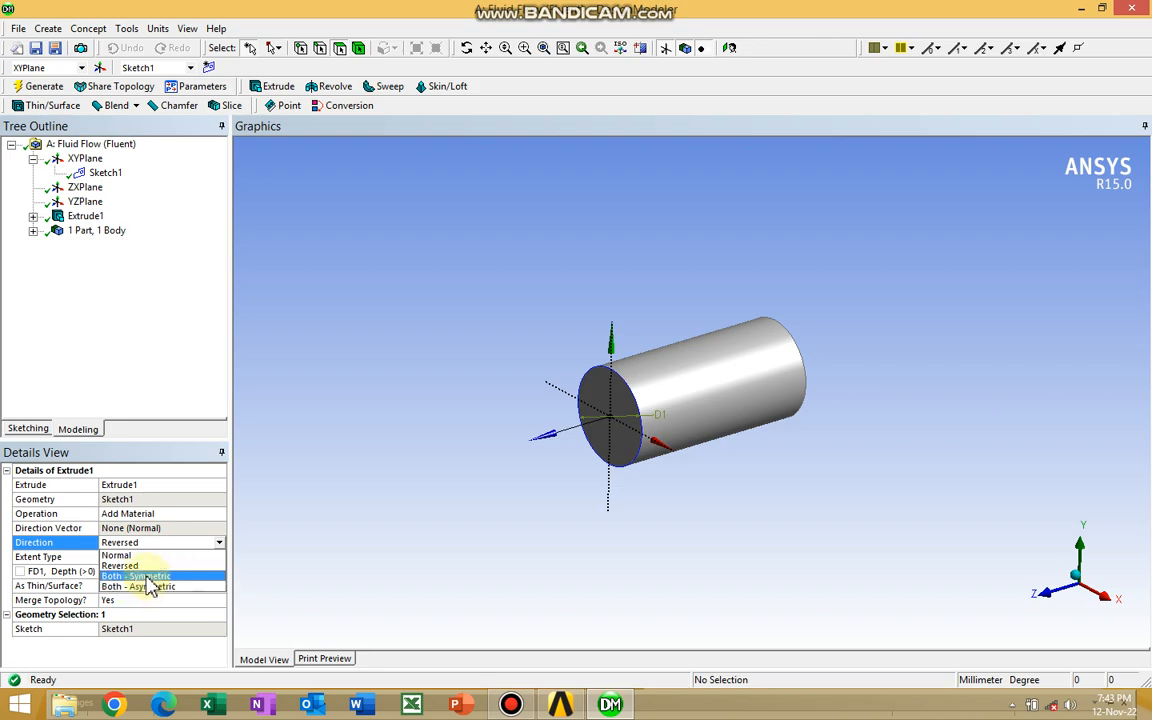
click(146, 578)
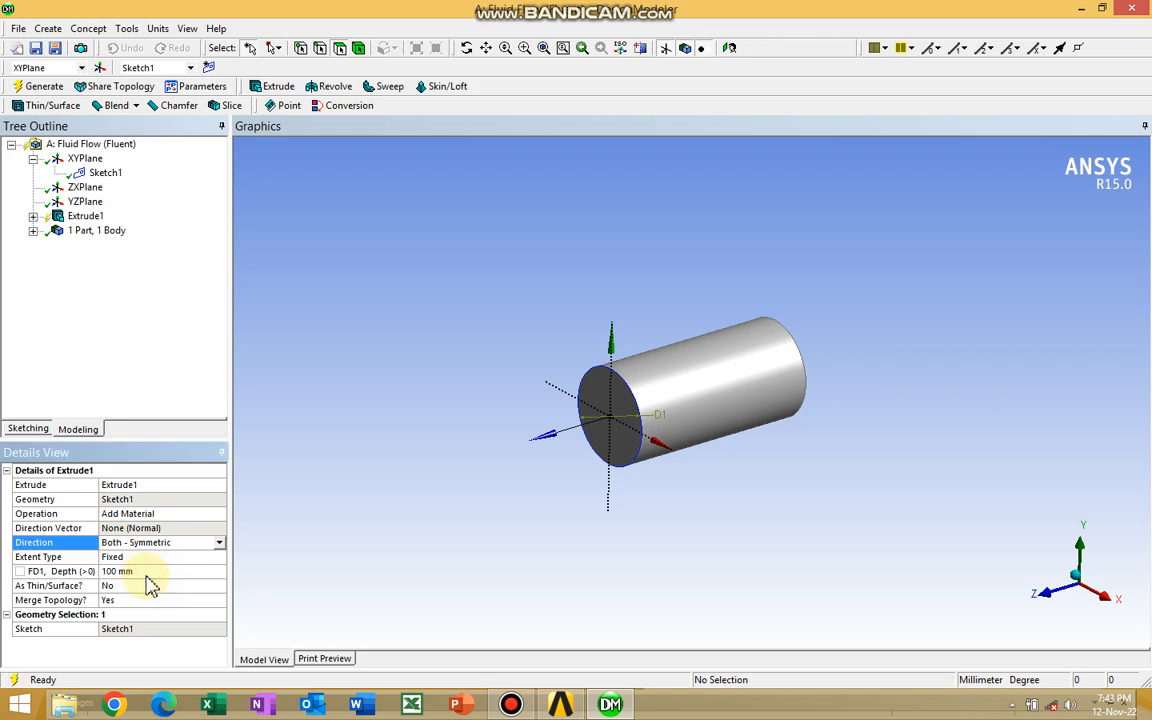
click(44, 87)
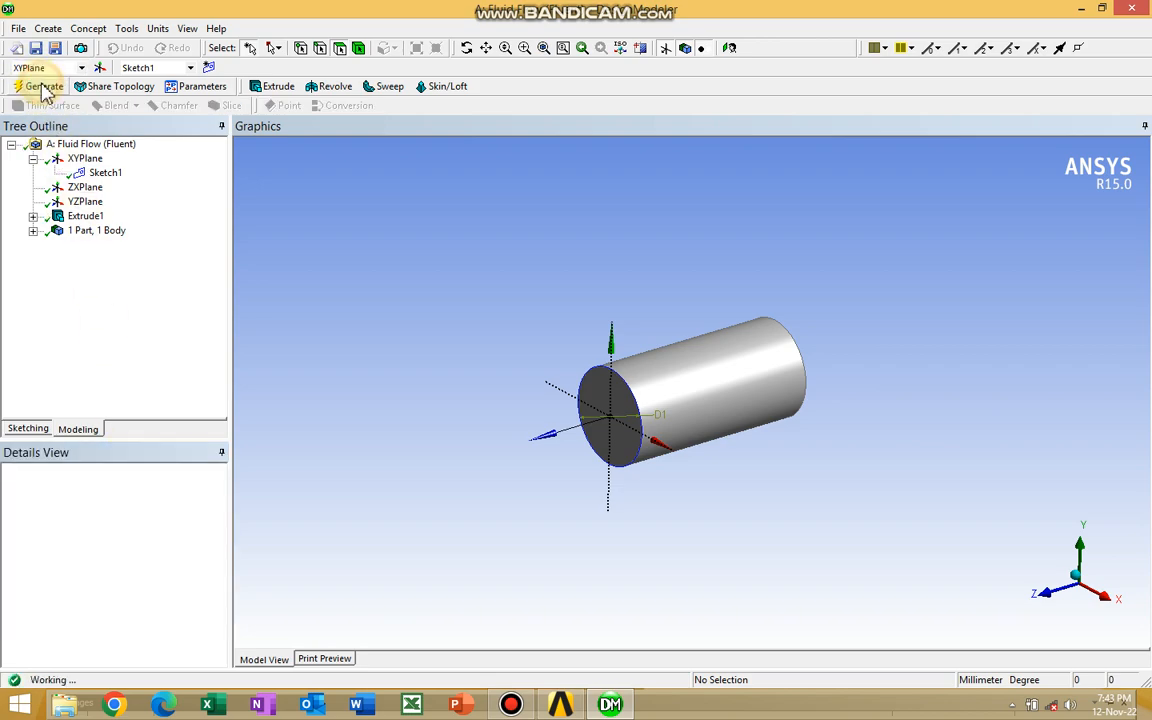
middle_drag(576, 337, 480, 280)
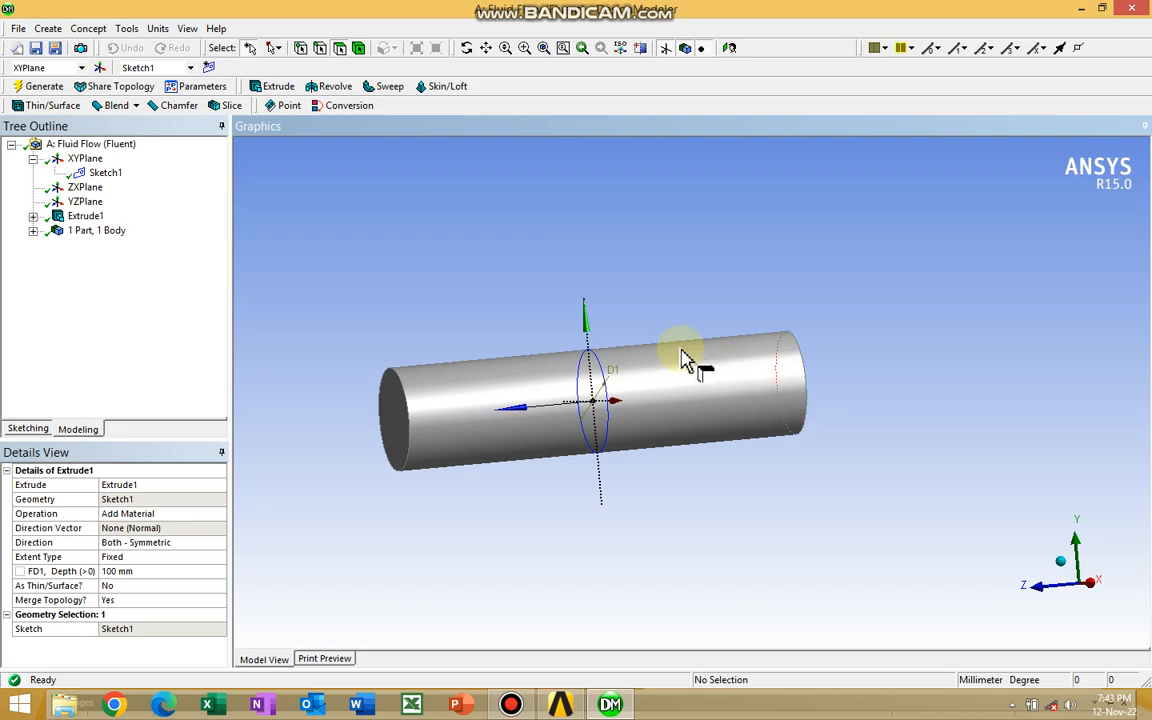
Change the extrusion direction to Both - Asymmetric.
click(218, 542)
click(219, 542)
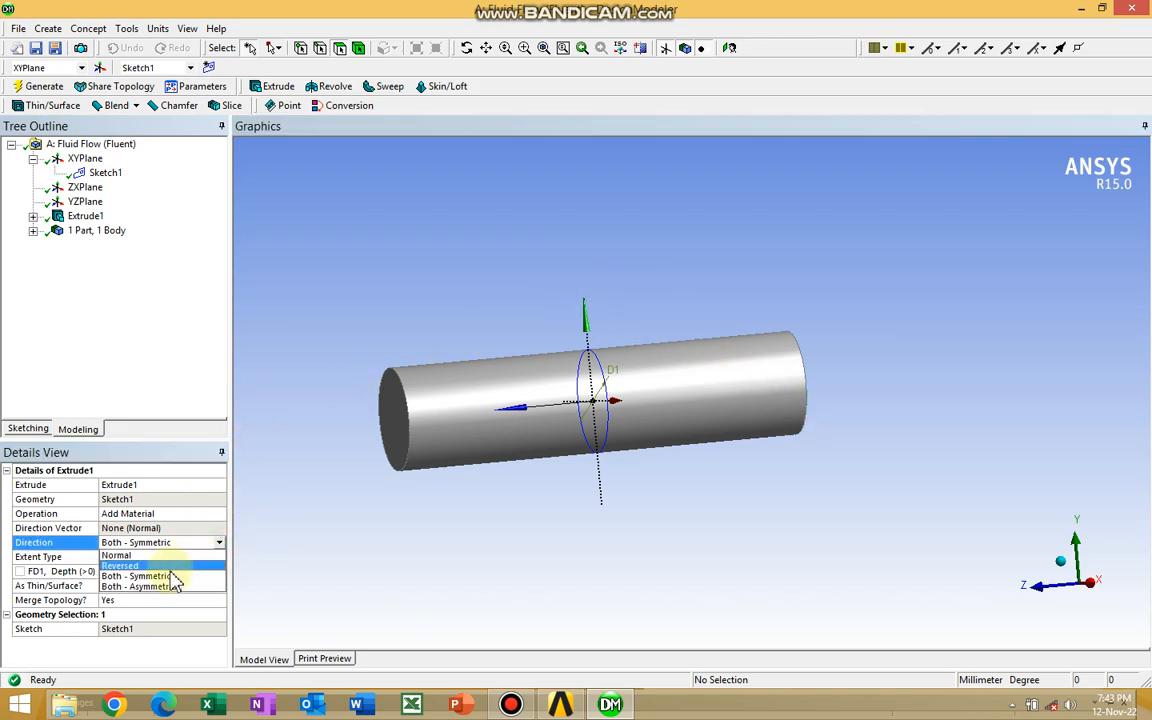
click(160, 587)
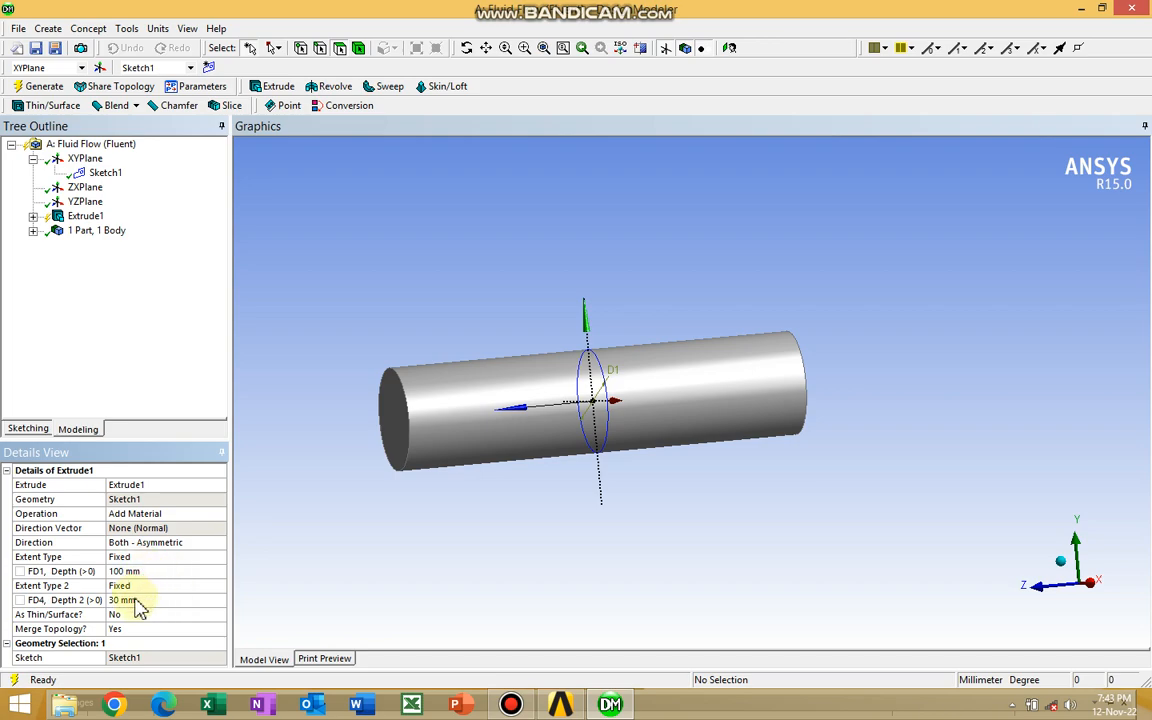
Set the extrusion direction back to Normal and regenerate the cylinder.
click(219, 548)
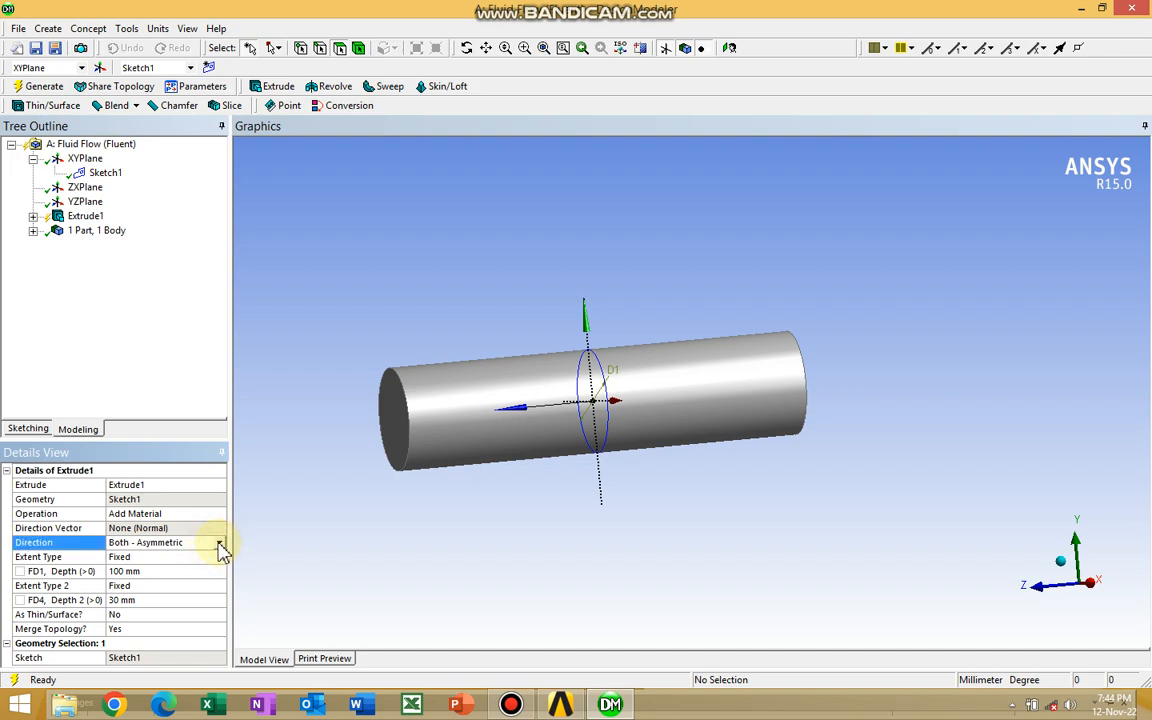
click(219, 543)
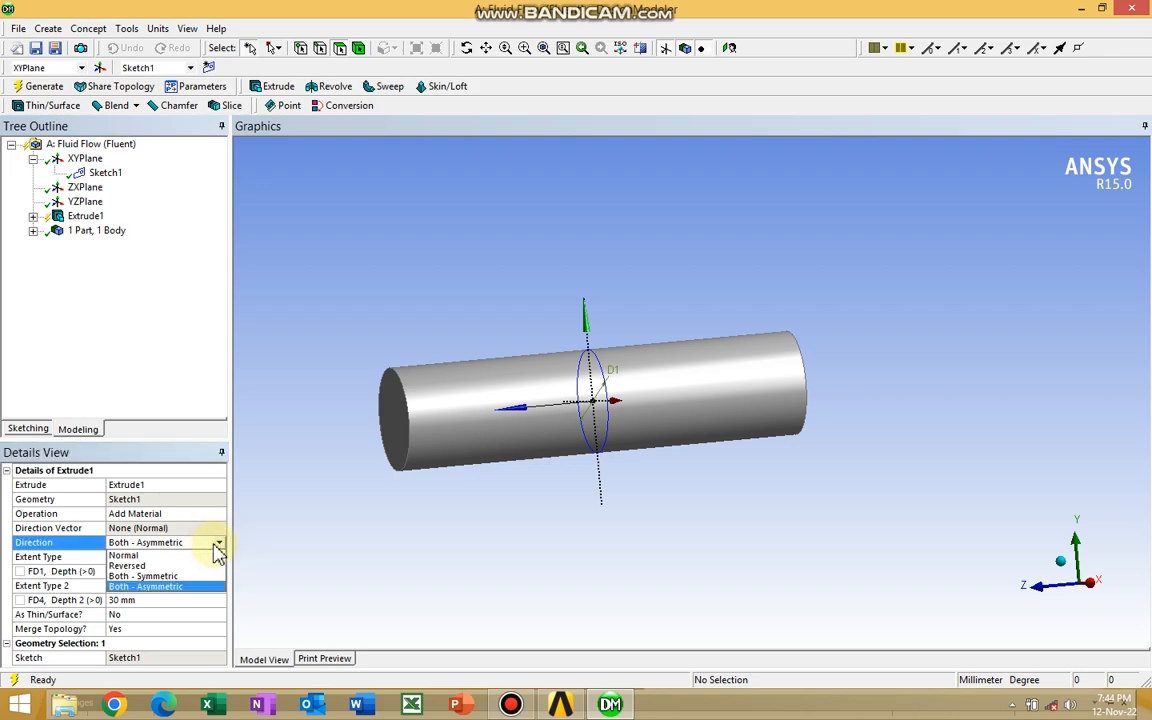
click(170, 556)
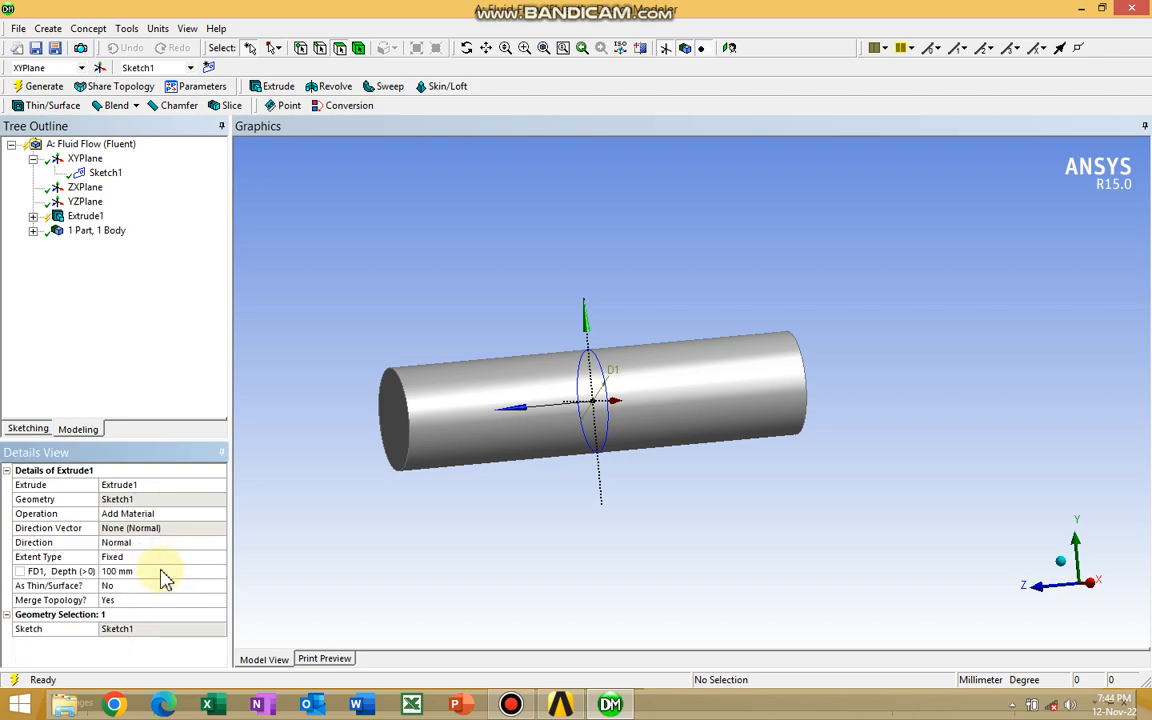
click(44, 87)
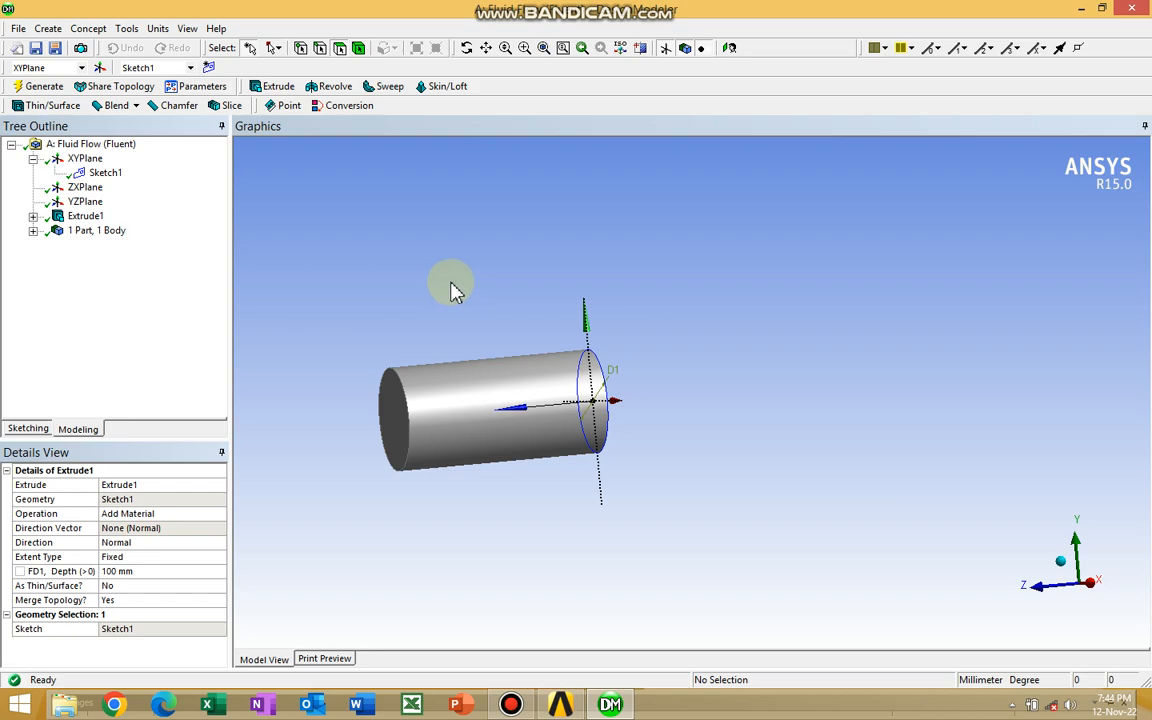
Set the extrusion depth to 200 mm, regenerate the cylinder and show it in isometric view.
click(143, 571)
click(153, 567)
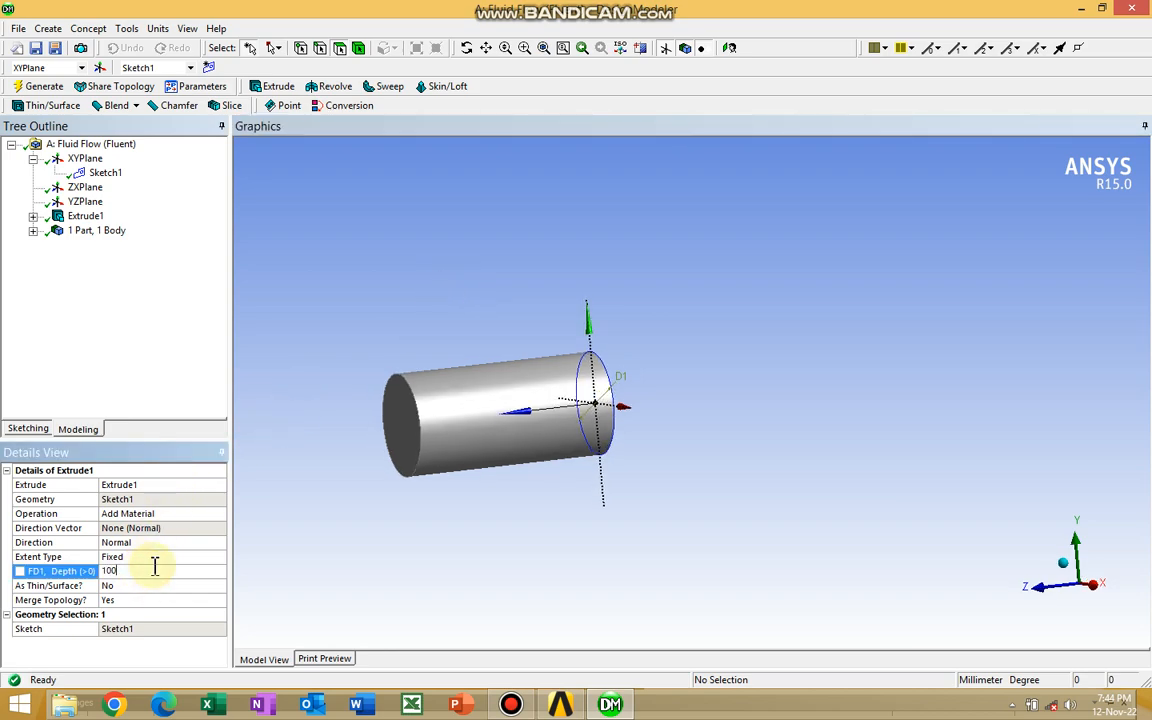
text(2)
click(40, 86)
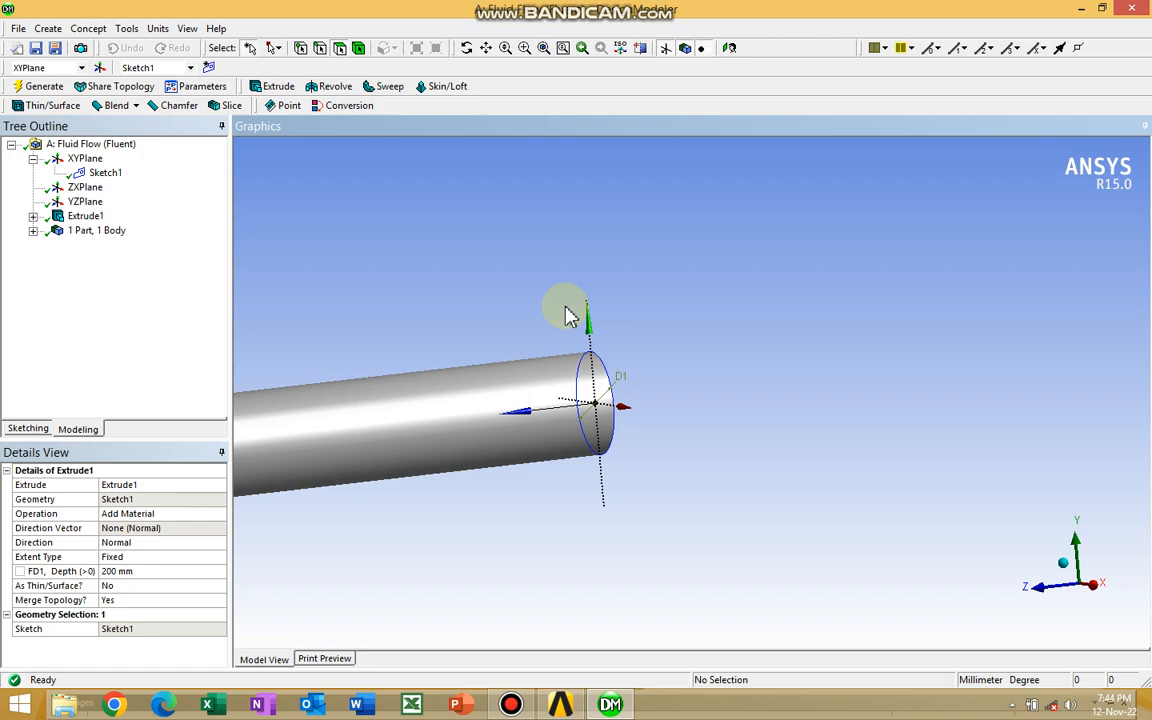
scroll(566, 308, down, 3)
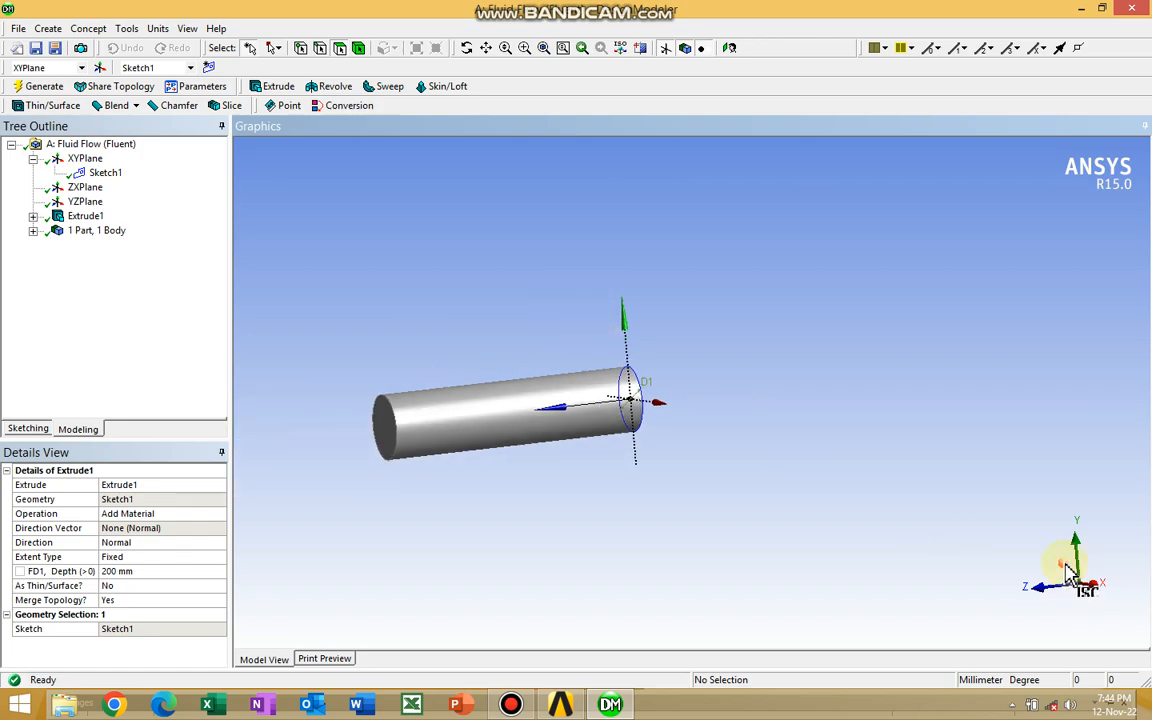
click(1068, 572)
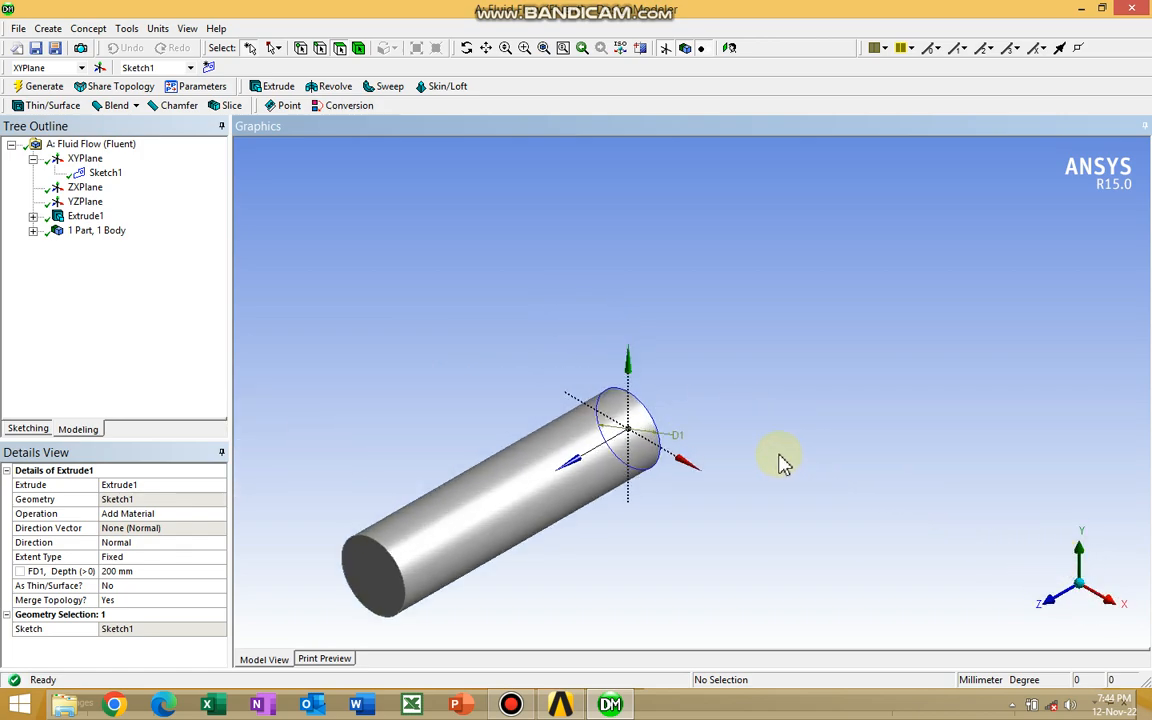
ctrl+middle_drag(715, 480, 946, 393)
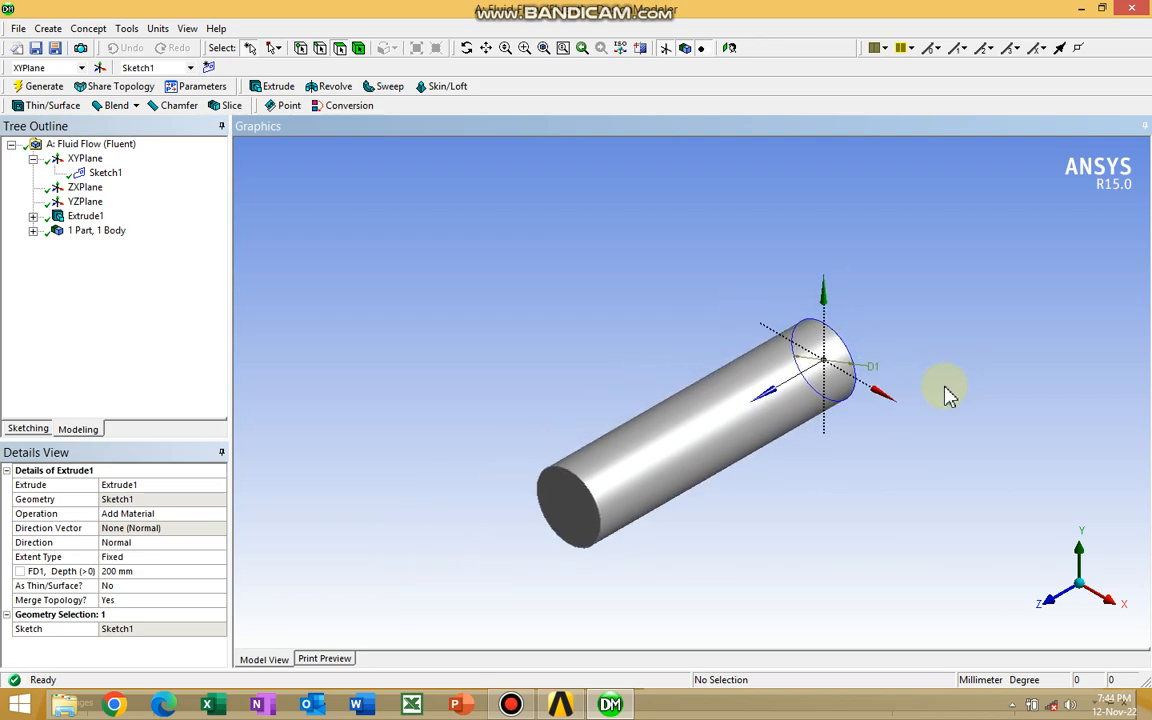
Examine the cylinder at different magnifications with Zoom and Box Zoom, and fit the whole model in view.
scroll(879, 447, up, 3)
scroll(900, 489, down, 3)
scroll(900, 489, up, 2)
scroll(899, 510, down, 2)
ctrl+middle_drag(899, 510, 867, 466)
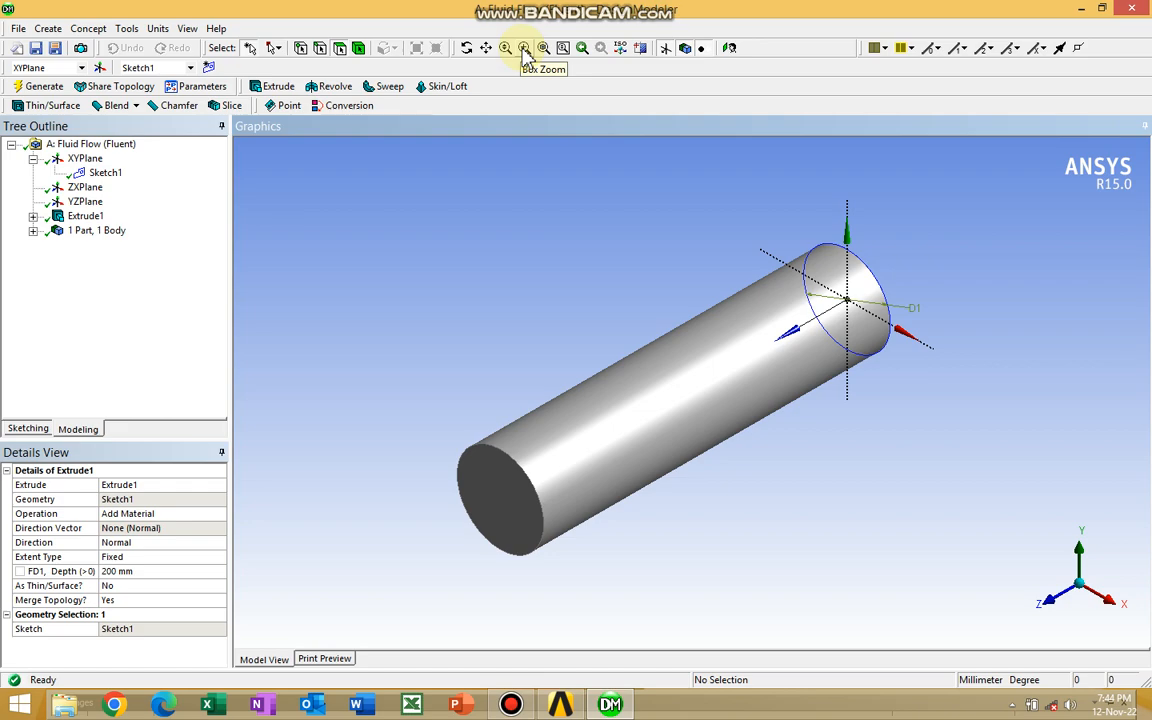
click(508, 49)
drag(576, 293, 687, 370)
click(524, 48)
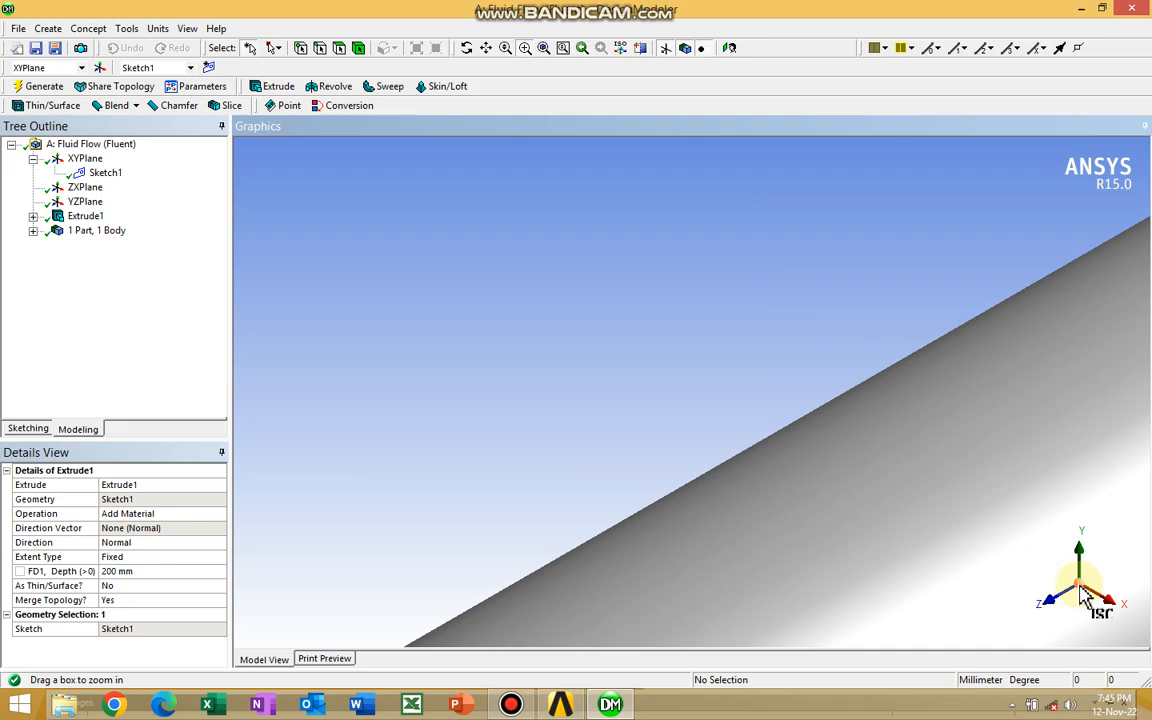
click(543, 48)
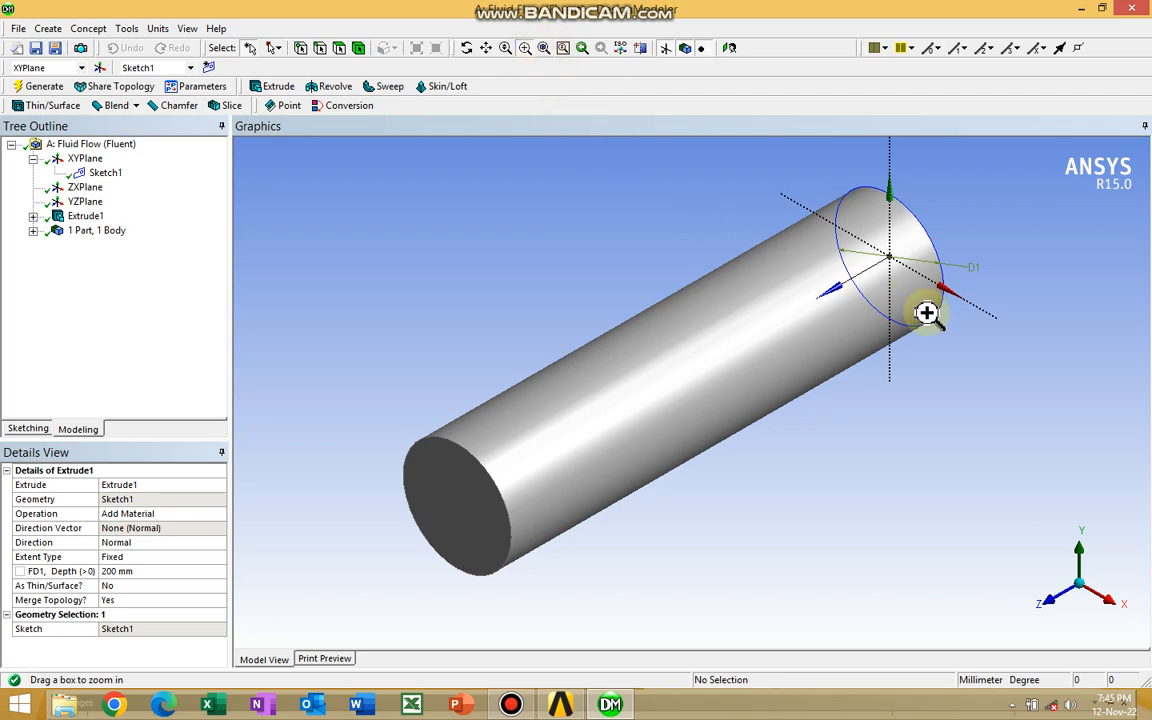